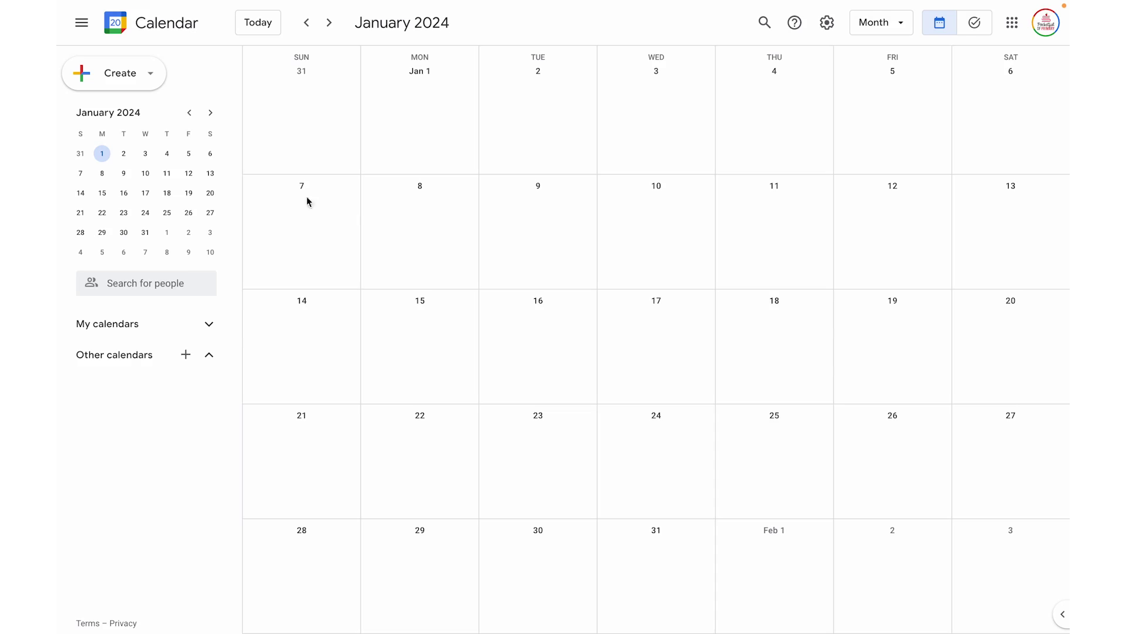
# Create a bookable appointment schedule titled with the teacher's name followed by "Winter Conferences"
pyautogui.click(150, 77)
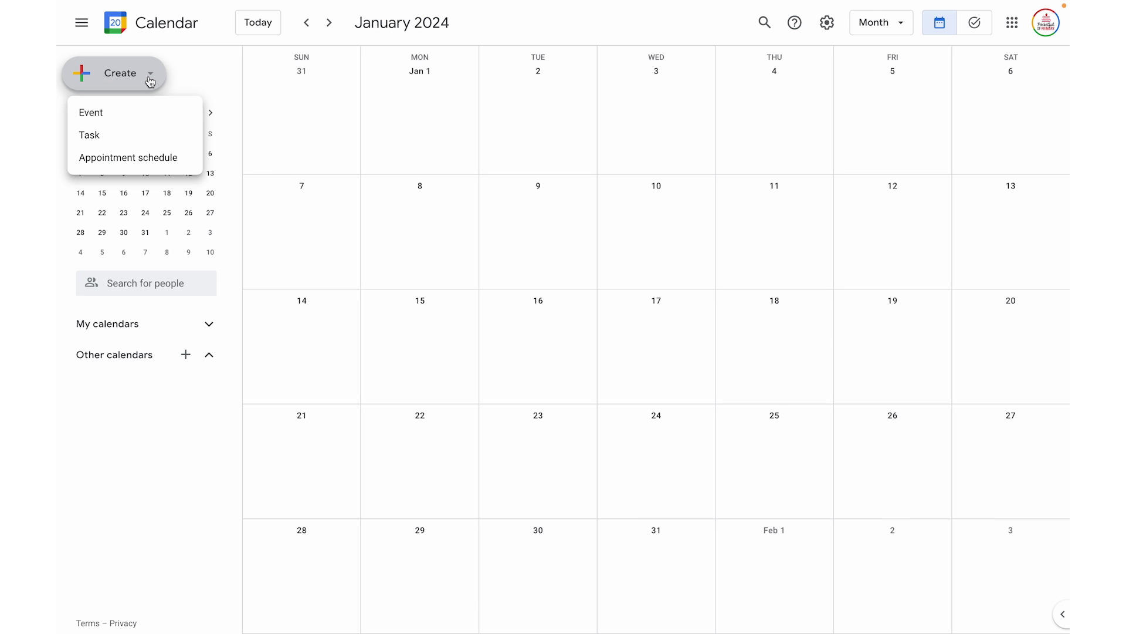
pyautogui.click(151, 156)
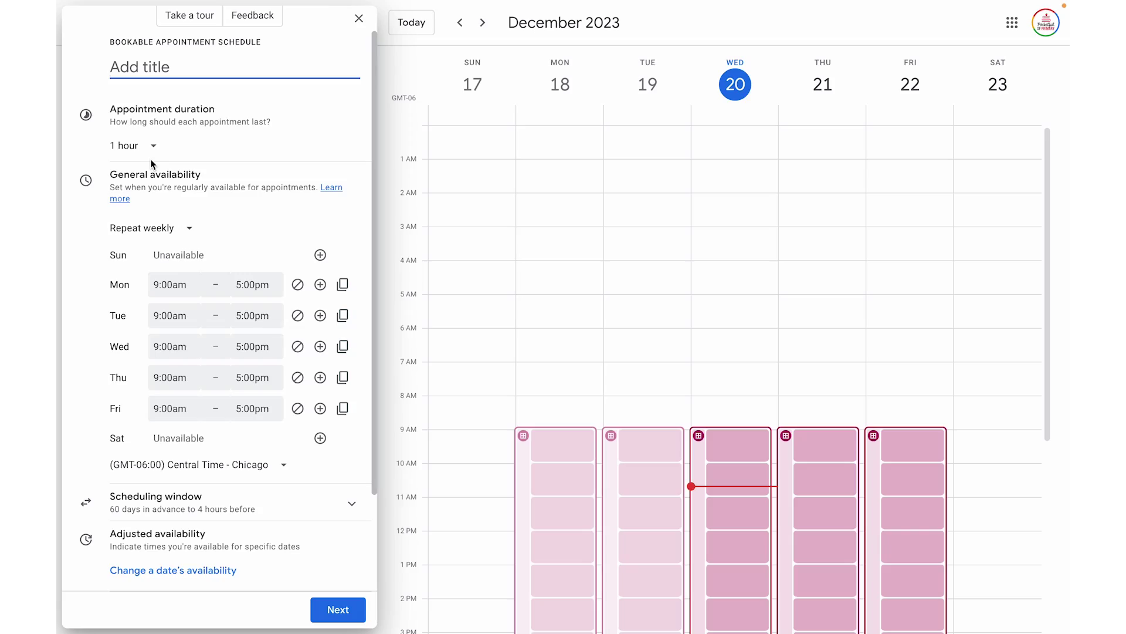
pyautogui.write('Mrs. Emers')
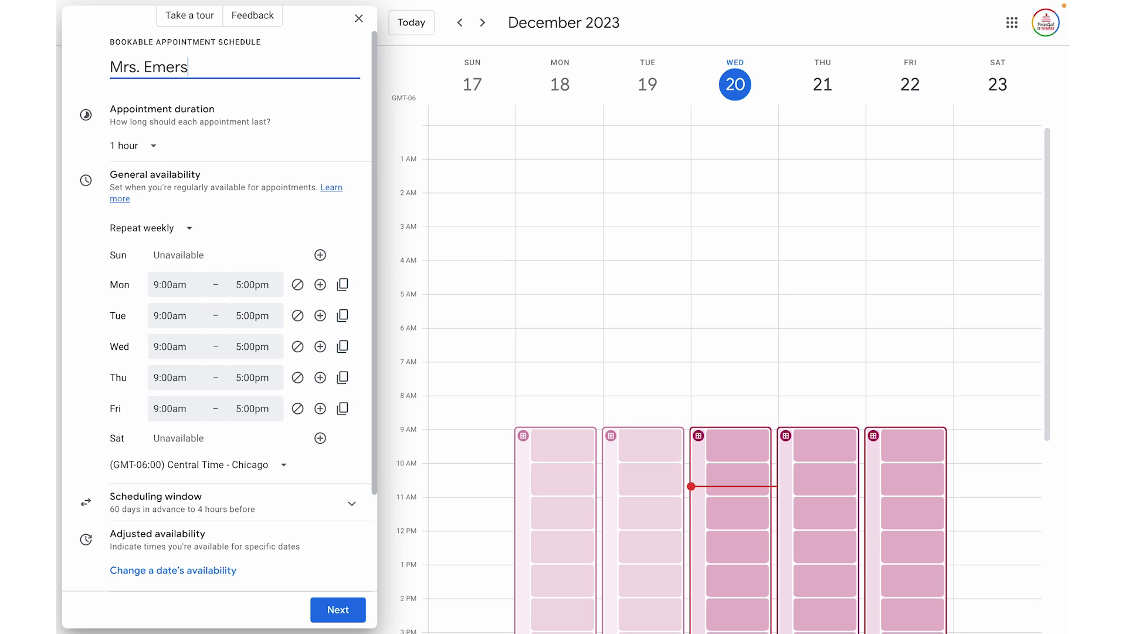
pyautogui.write("on's Winter Conferences")
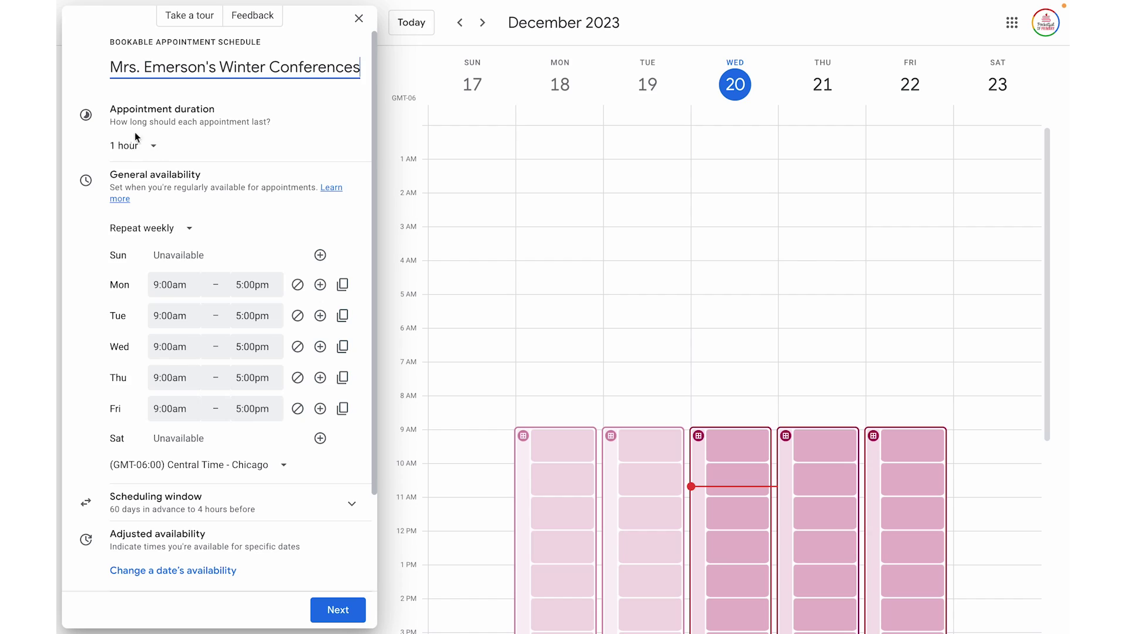
pyautogui.click(140, 152)
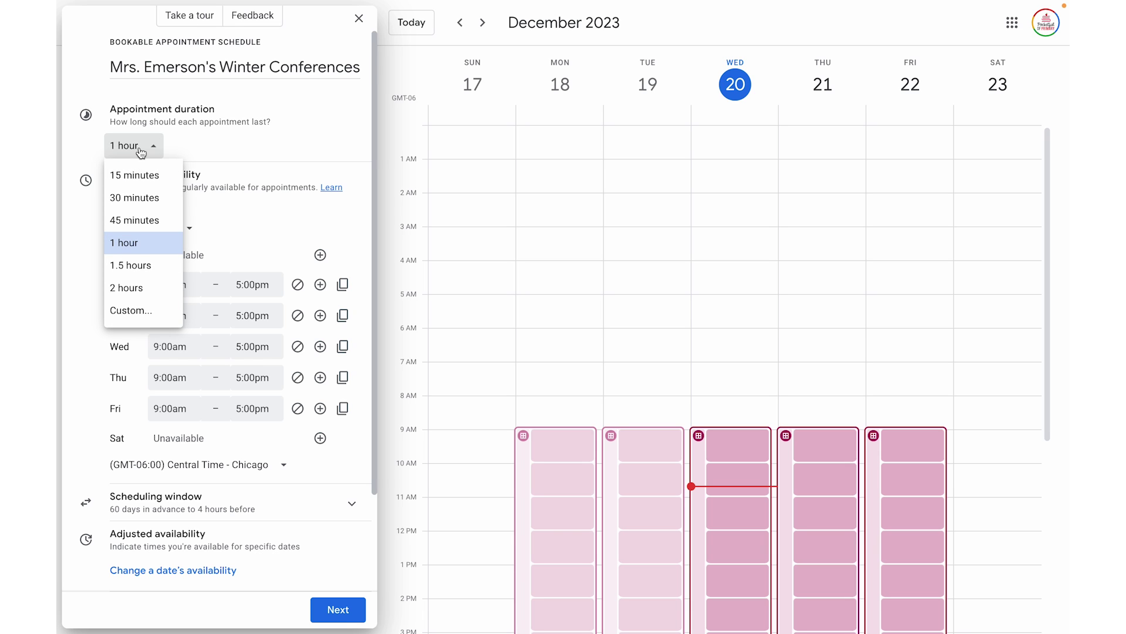
pyautogui.click(130, 310)
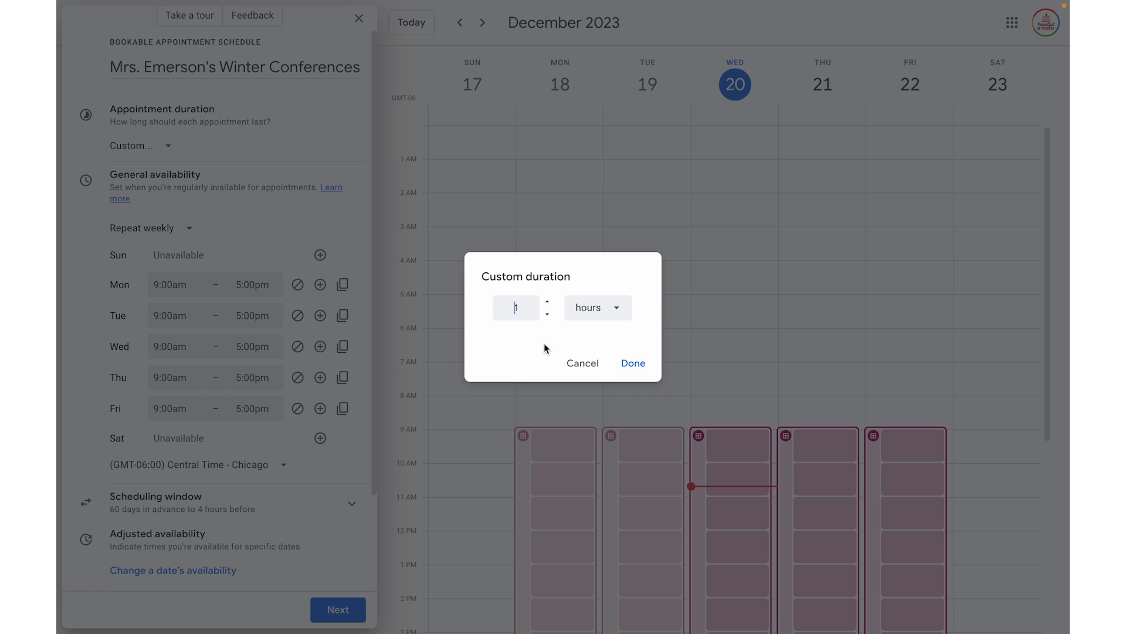
pyautogui.click(573, 362)
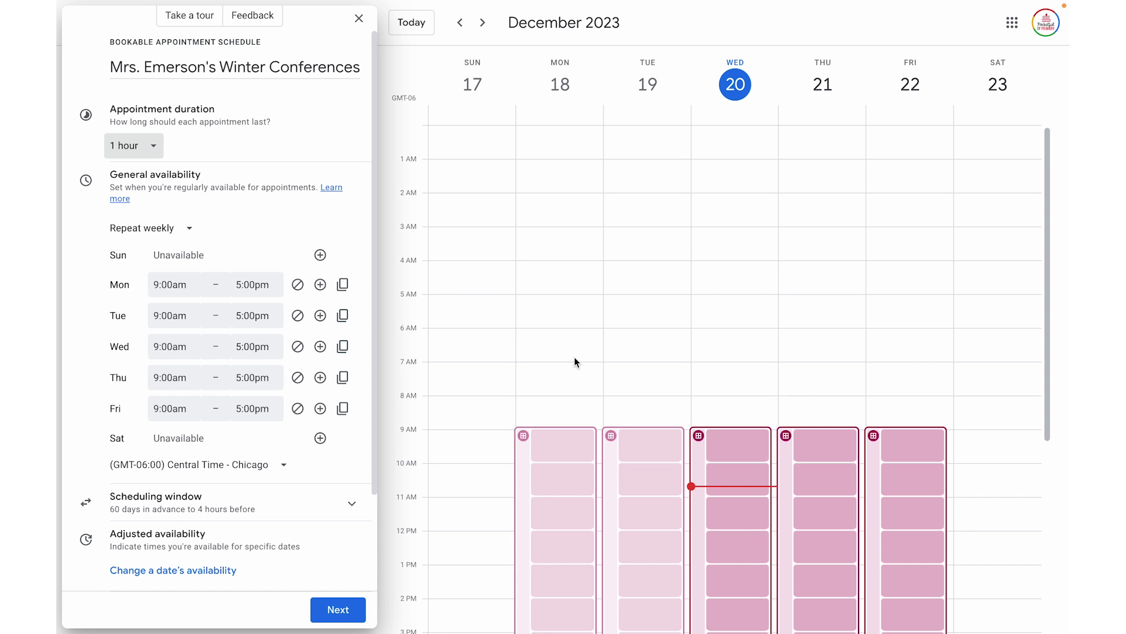
# Set the appointment duration to 30 minutes and the availability to "Does not repeat"
pyautogui.click(150, 145)
pyautogui.click(156, 202)
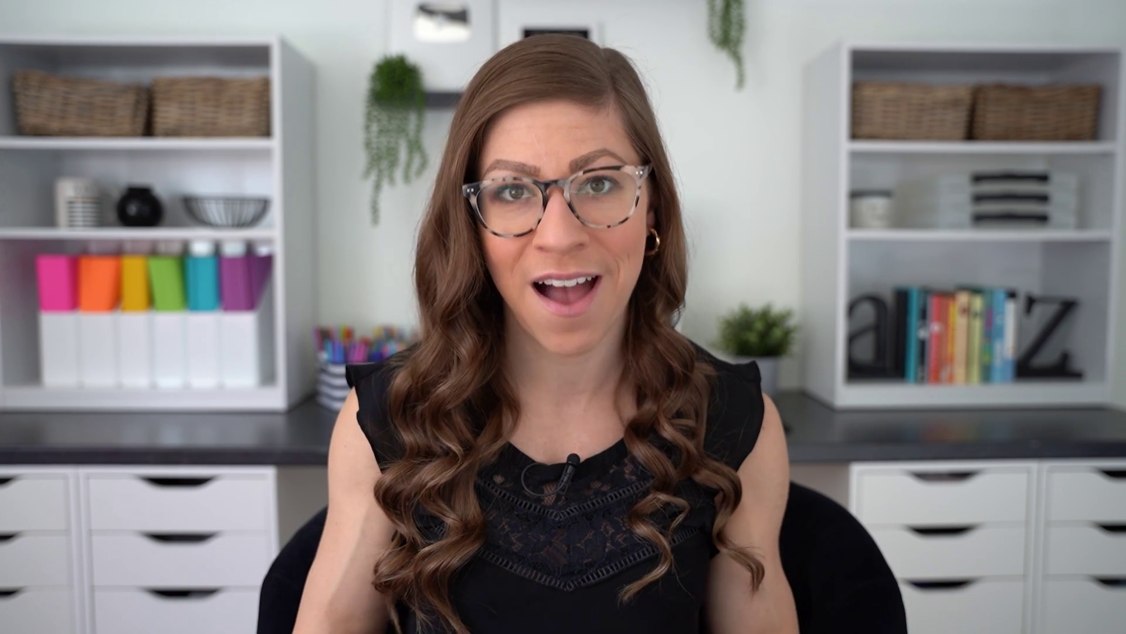
pyautogui.click(165, 233)
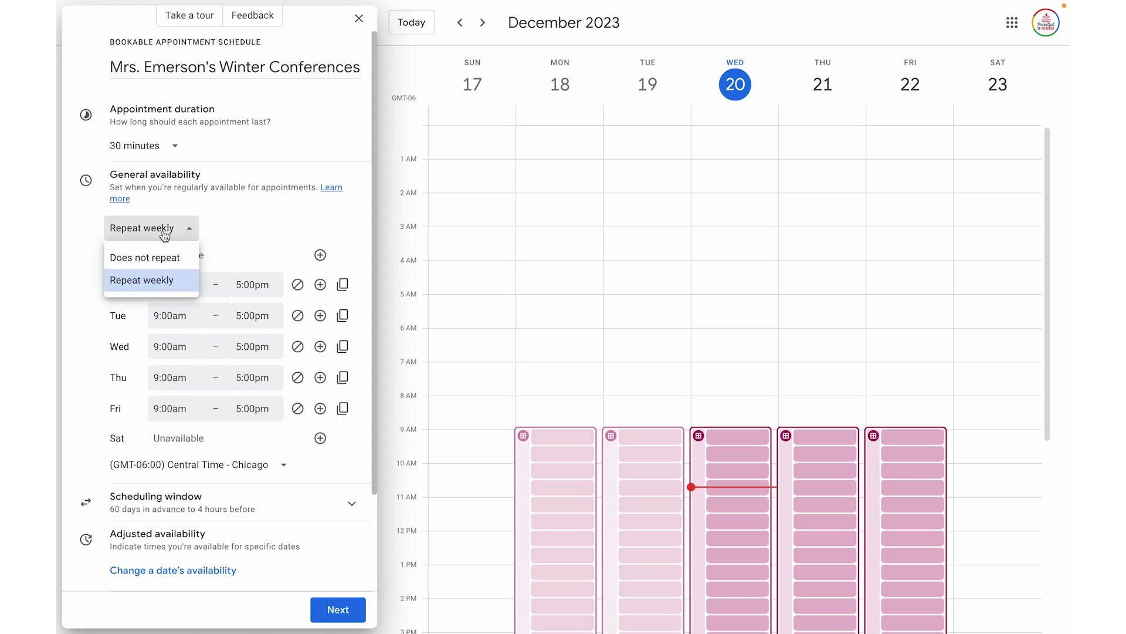
pyautogui.click(154, 256)
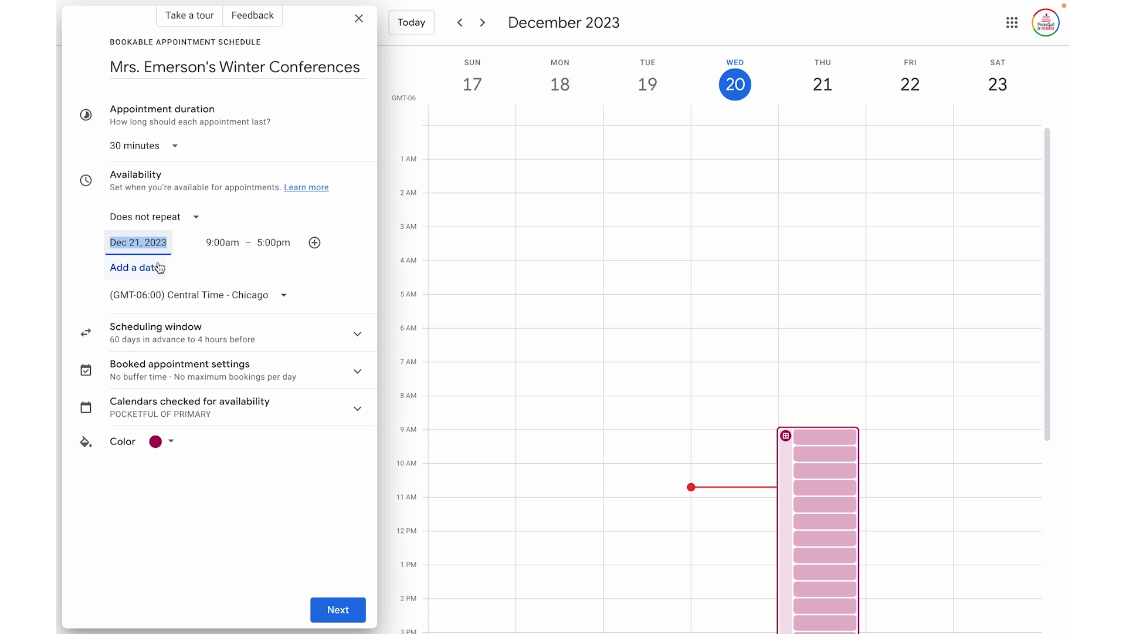
# Set the availability date to Jan 5, 2024, with an end time of 4:00pm
pyautogui.click(152, 242)
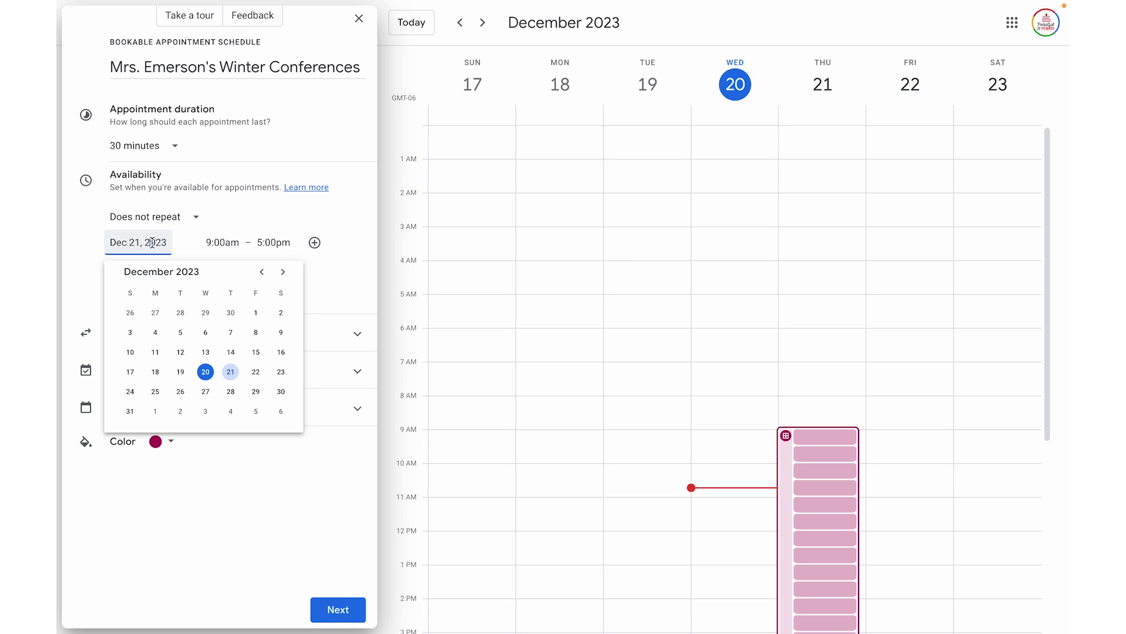
pyautogui.click(284, 272)
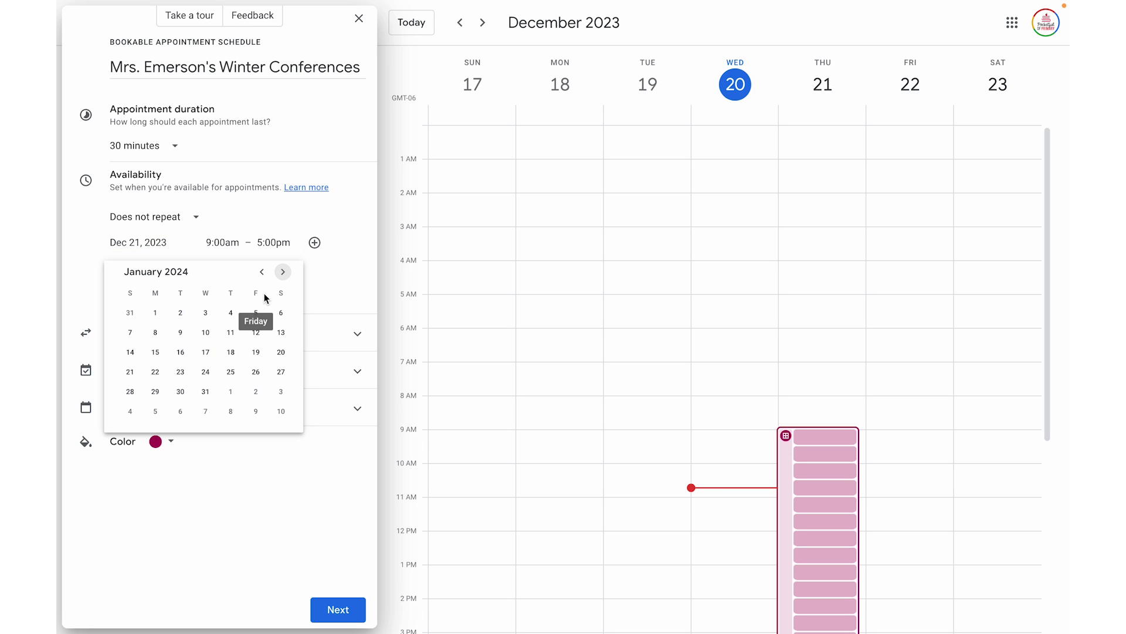
pyautogui.click(256, 313)
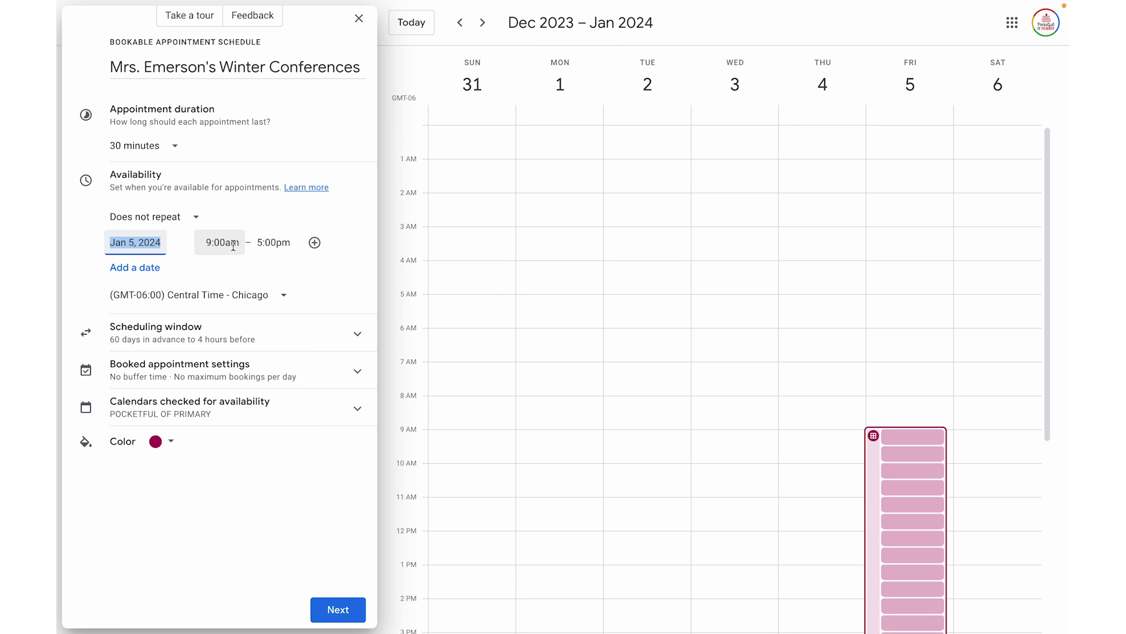
pyautogui.click(265, 244)
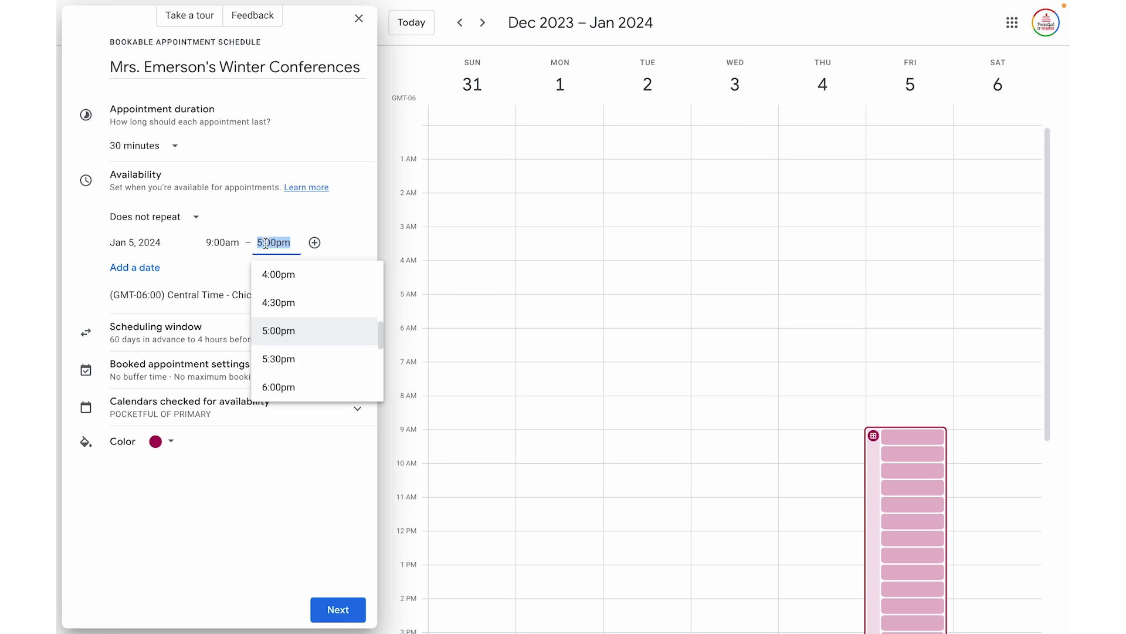
pyautogui.click(289, 274)
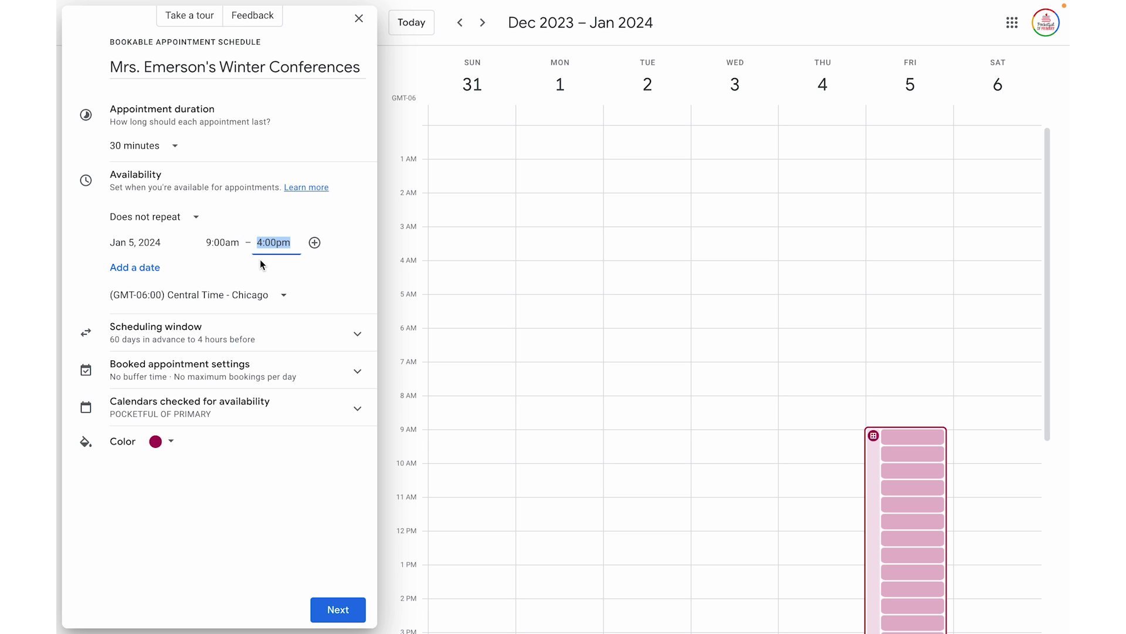
# Set the Jan 5 period to end at 12:00pm and add a second period from 1:00pm to 4:00pm
pyautogui.click(265, 243)
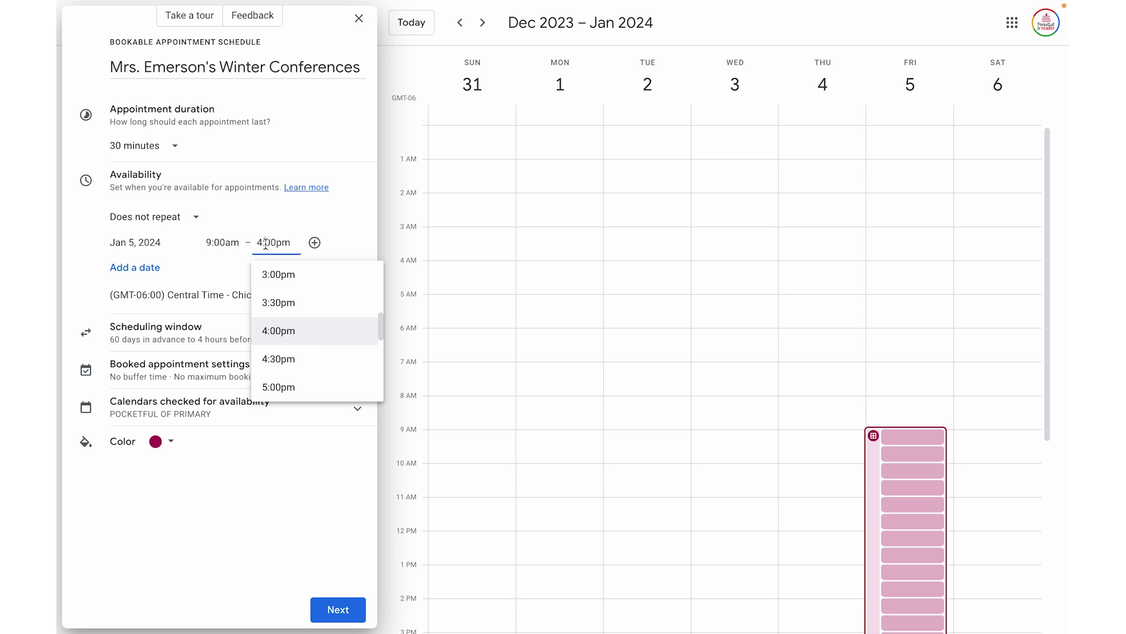
pyautogui.scroll(3, 317, 305)
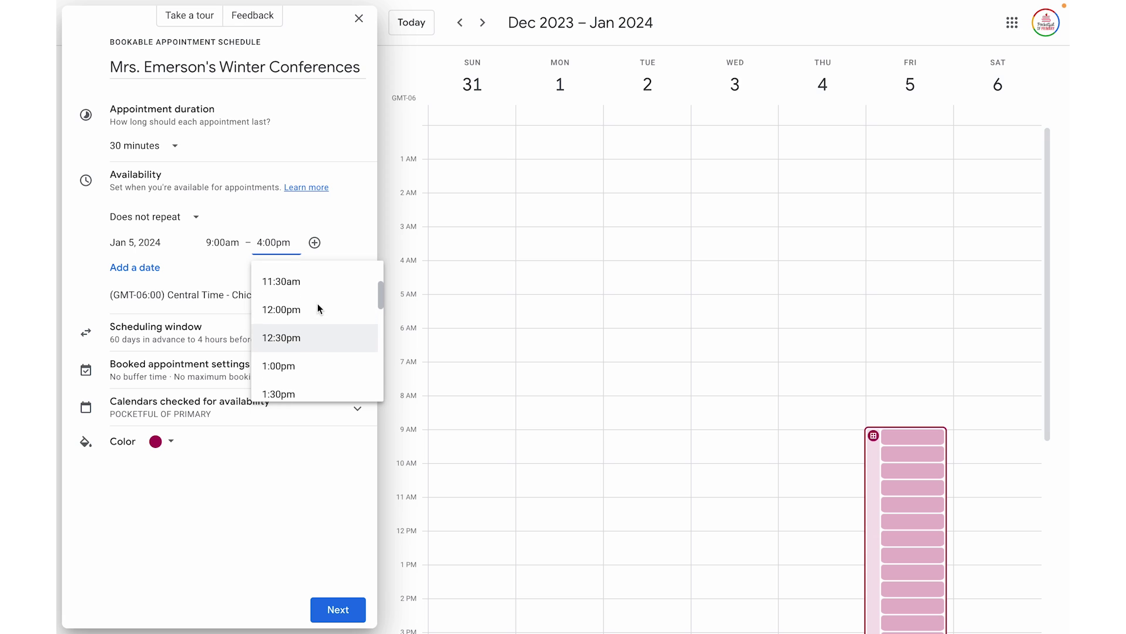
pyautogui.click(314, 308)
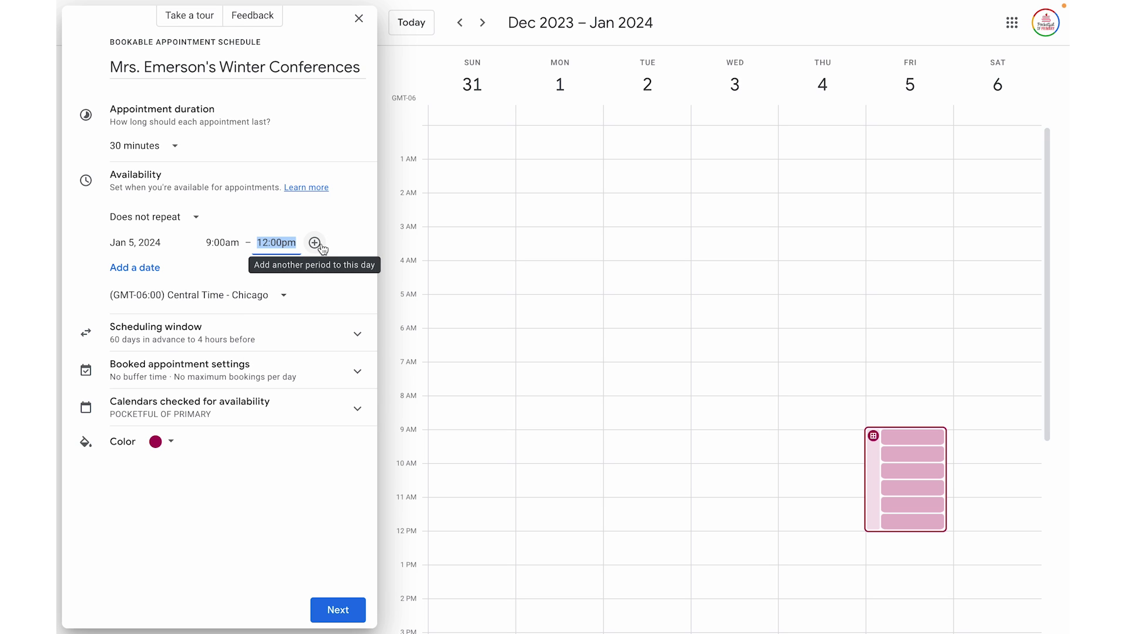
pyautogui.click(322, 247)
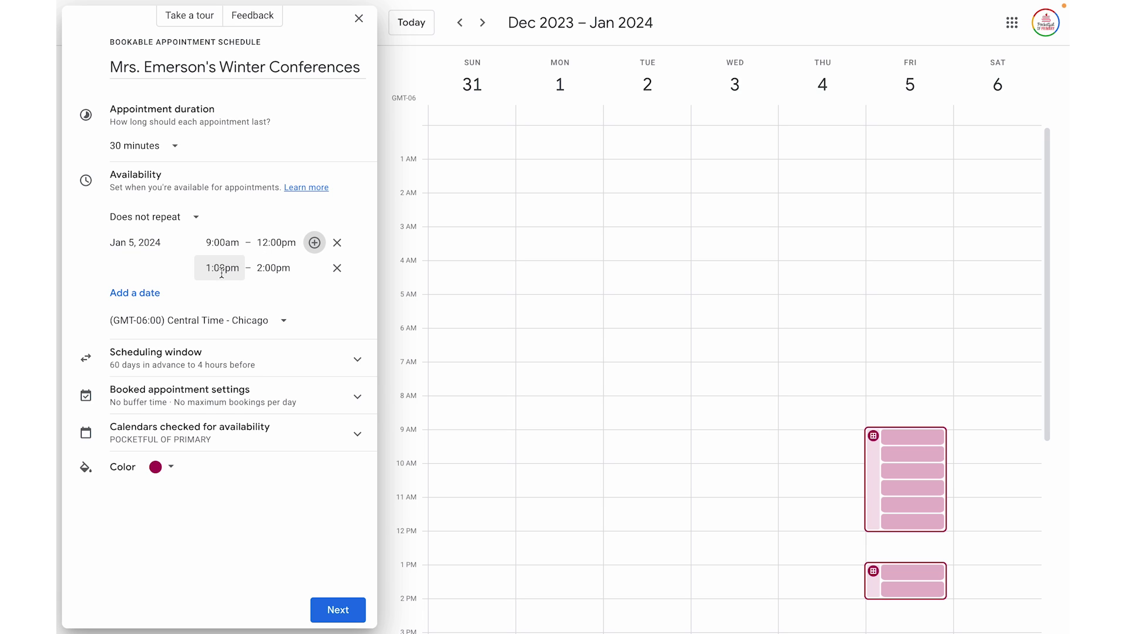
pyautogui.click(273, 268)
pyautogui.scroll(-2, 290, 399)
pyautogui.click(358, 412)
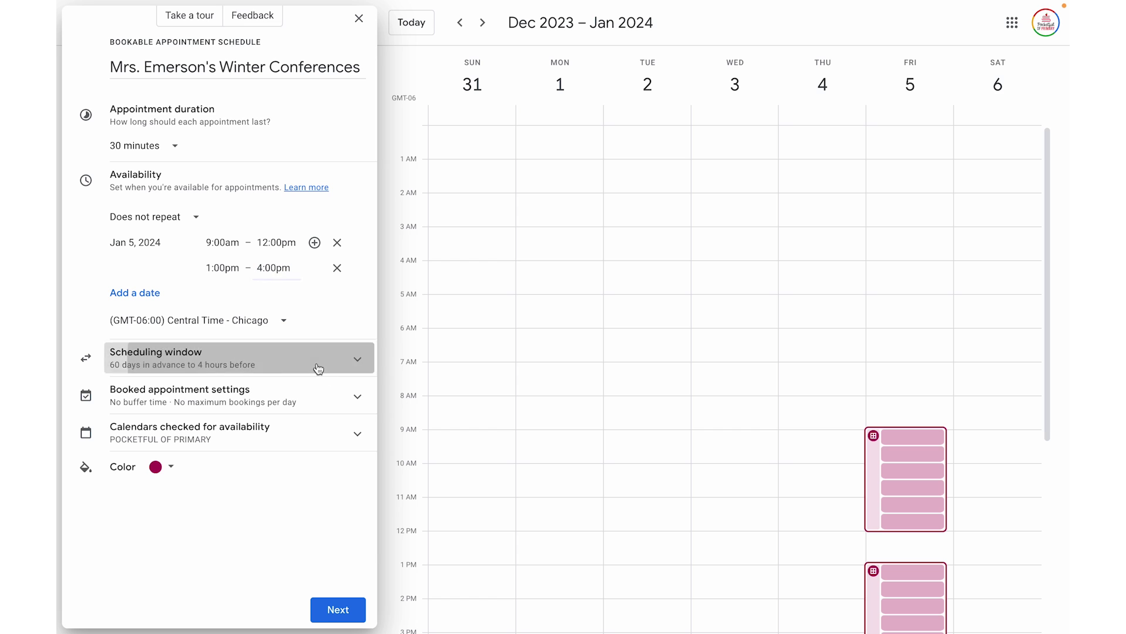
# Limit the scheduling window to a maximum of 14 days in advance and a minimum of 48 hours before the appointment
pyautogui.click(317, 367)
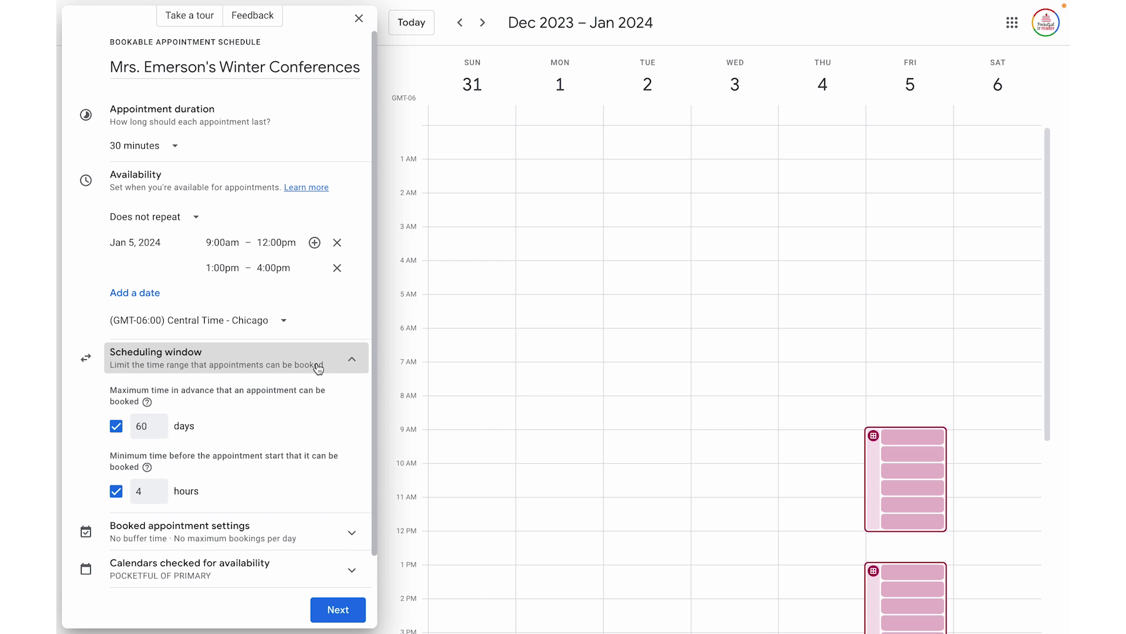
pyautogui.scroll(-1, 318, 367)
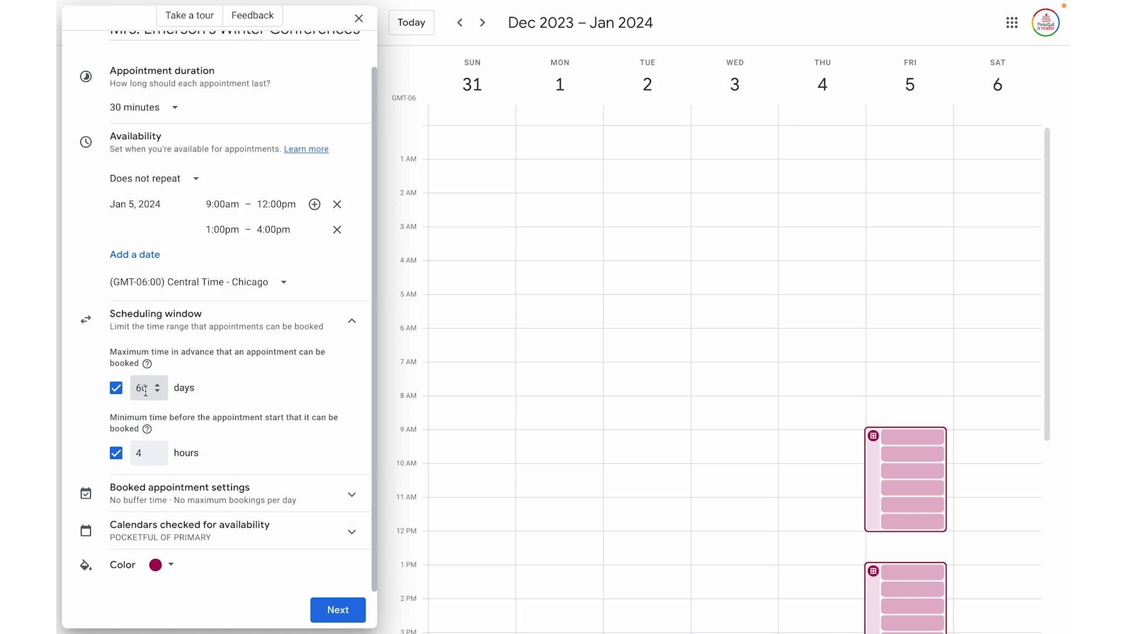
pyautogui.moveTo(150, 387); pyautogui.dragTo(135, 390)
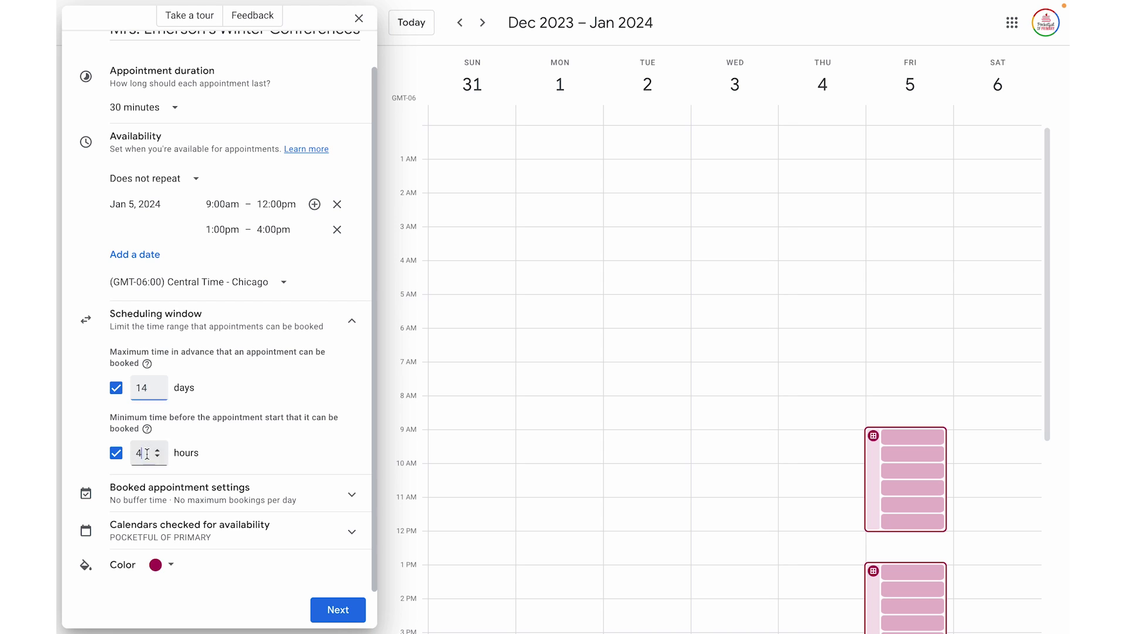
pyautogui.click(146, 453)
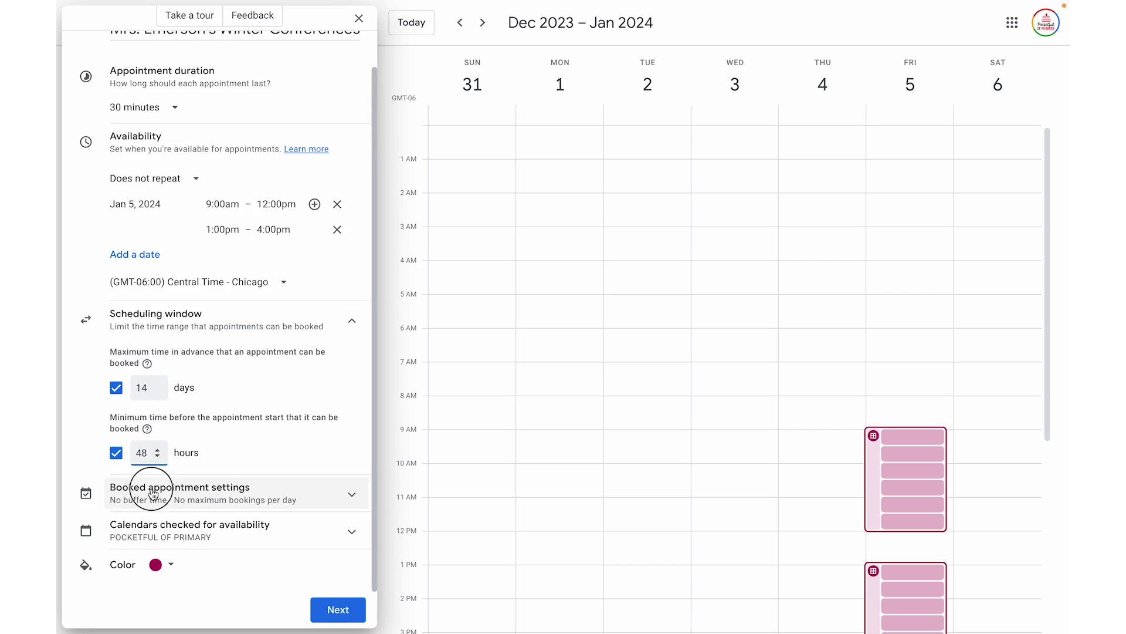
# Enable buffer time between appointment slots in the booked appointment settings and set it to 5 minutes
pyautogui.click(151, 485)
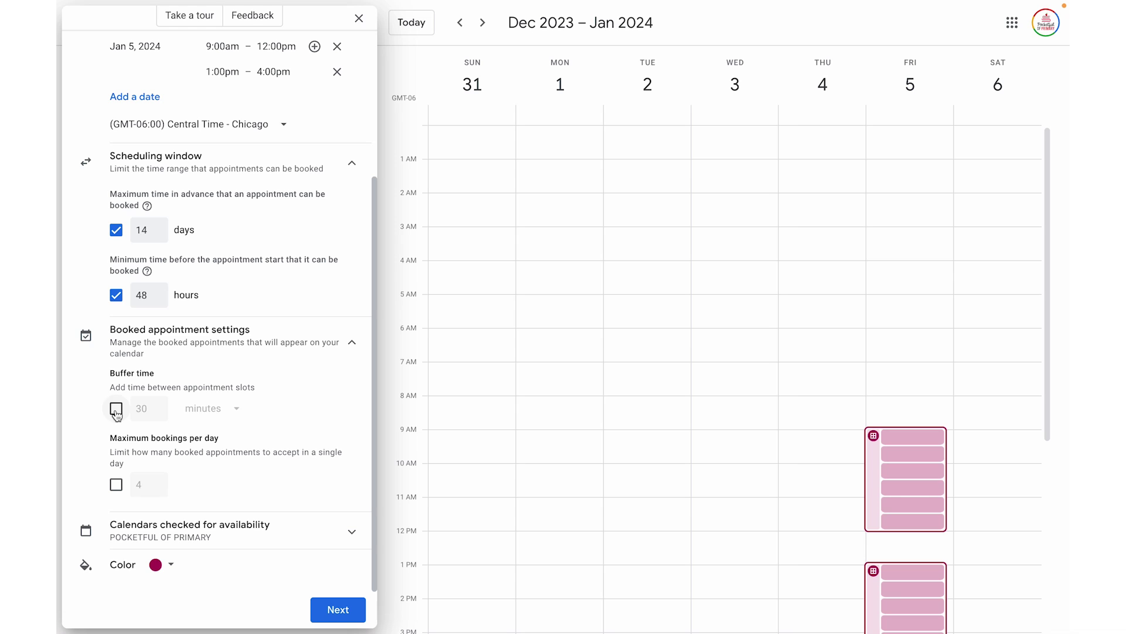
pyautogui.click(116, 408)
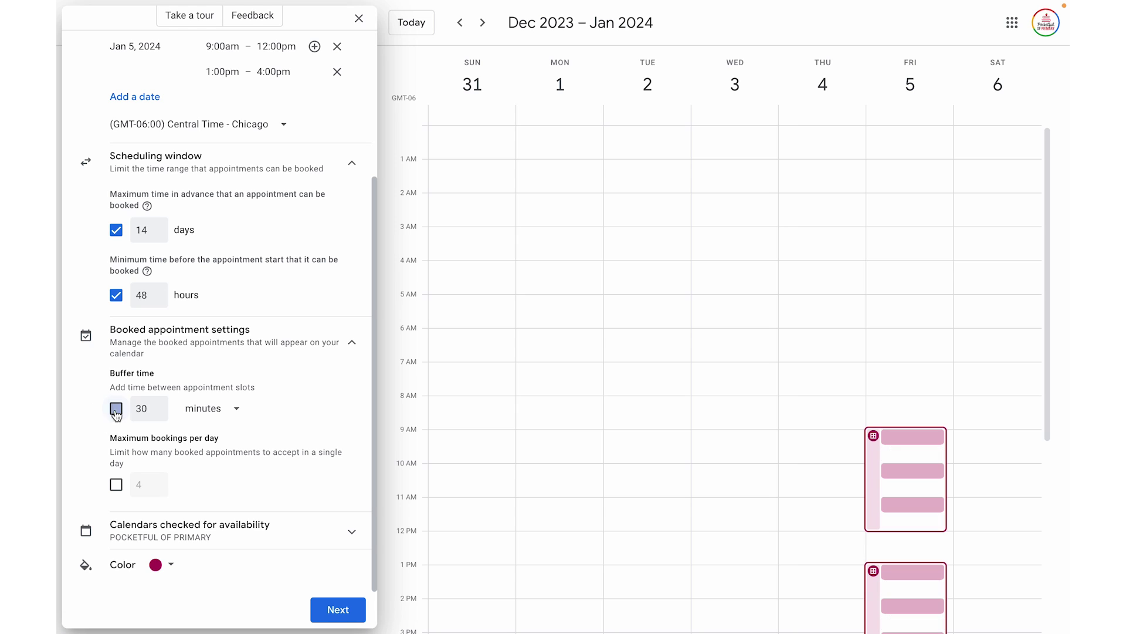
pyautogui.click(148, 410)
pyautogui.write('5')
pyautogui.click(241, 368)
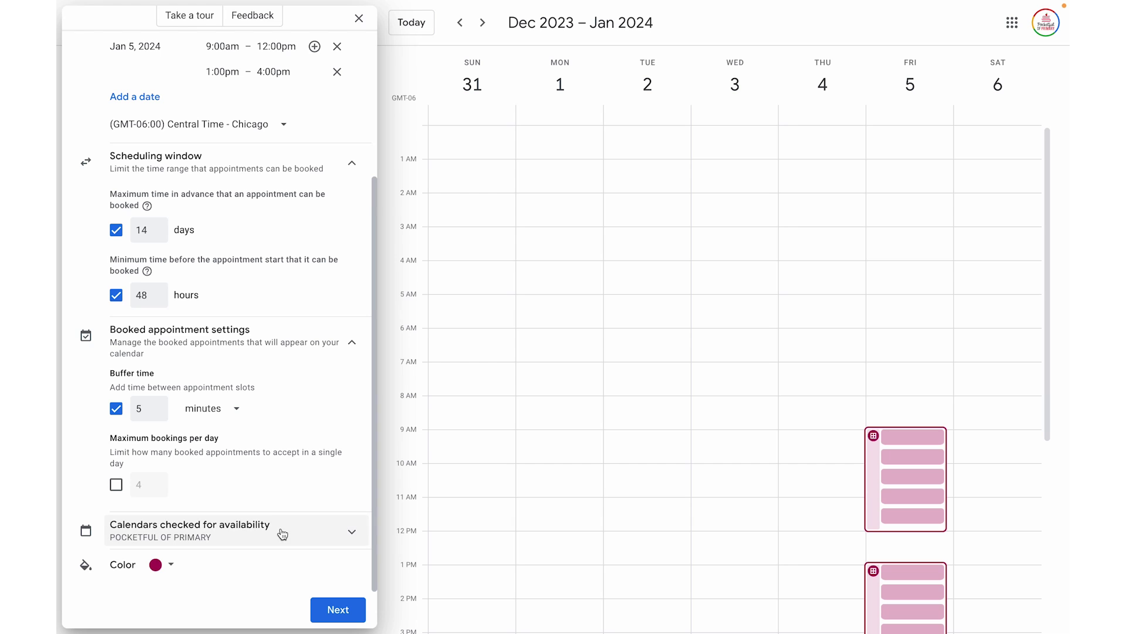
# Review the calendars checked for availability and the color choices for the appointment schedule
pyautogui.click(282, 533)
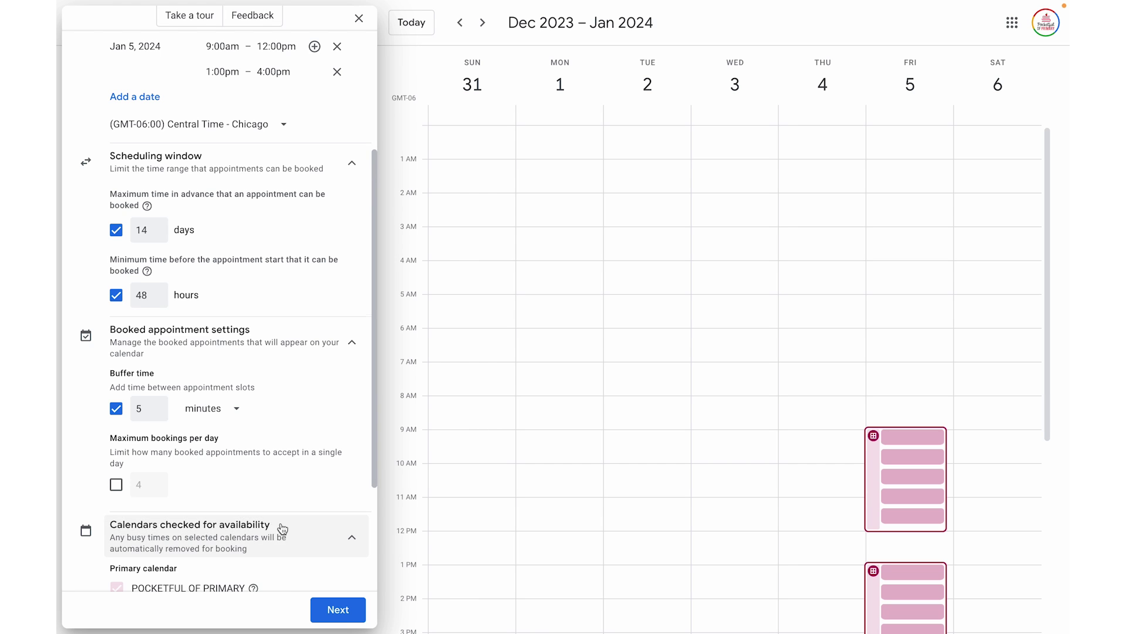
pyautogui.scroll(-3, 280, 522)
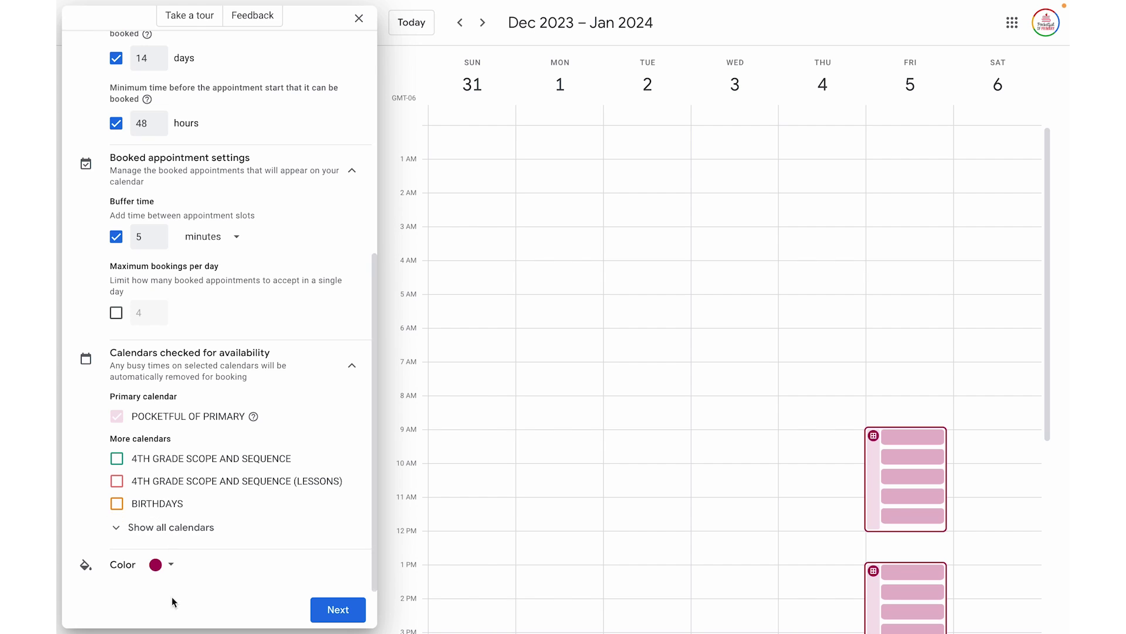
pyautogui.click(170, 564)
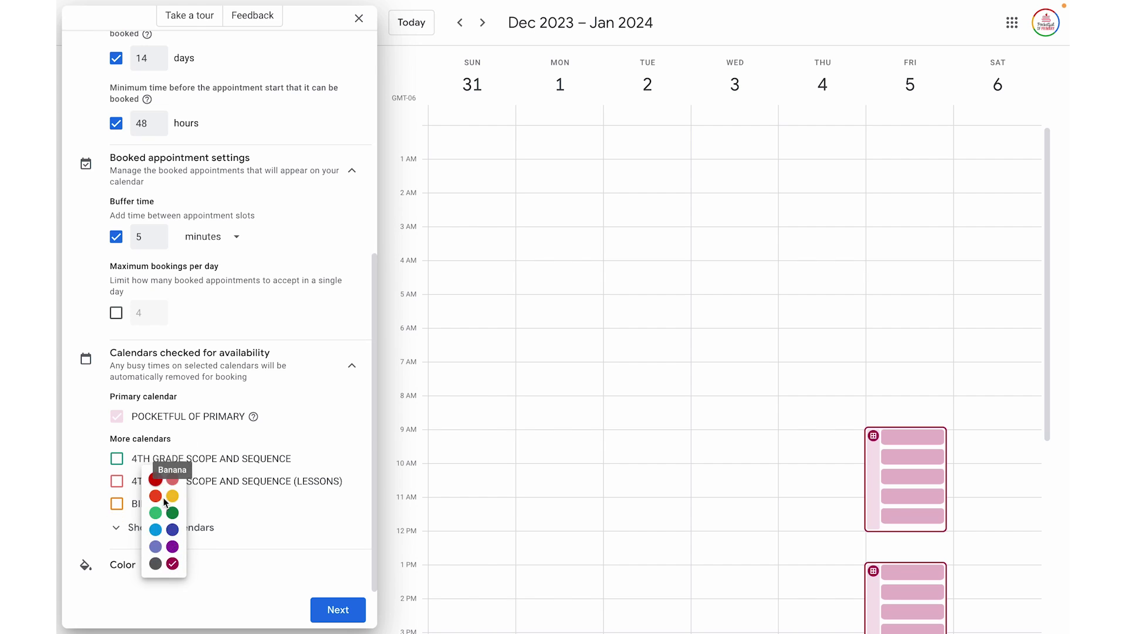
pyautogui.click(235, 597)
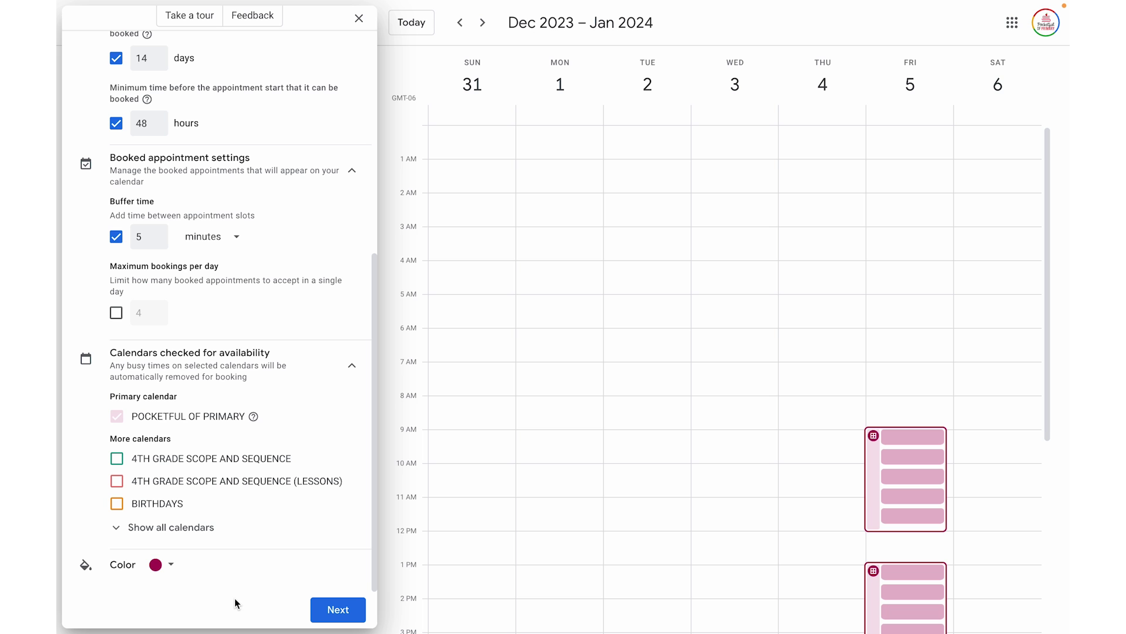
# Continue to the booking page details and choose "In-person meeting" for how and where to meet
pyautogui.click(321, 613)
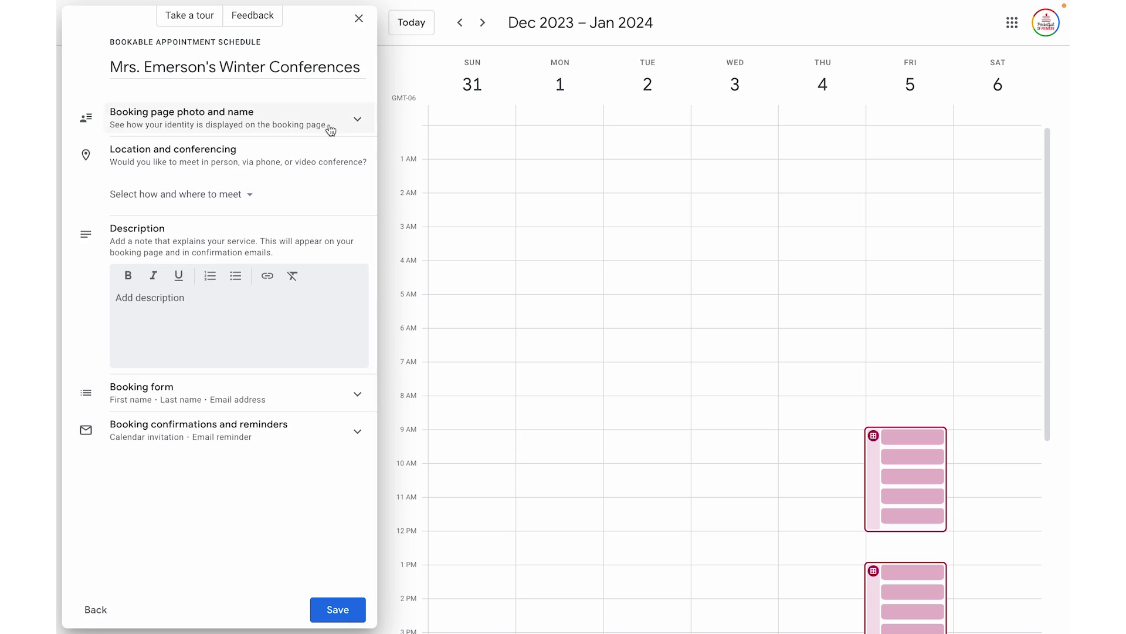
pyautogui.click(329, 128)
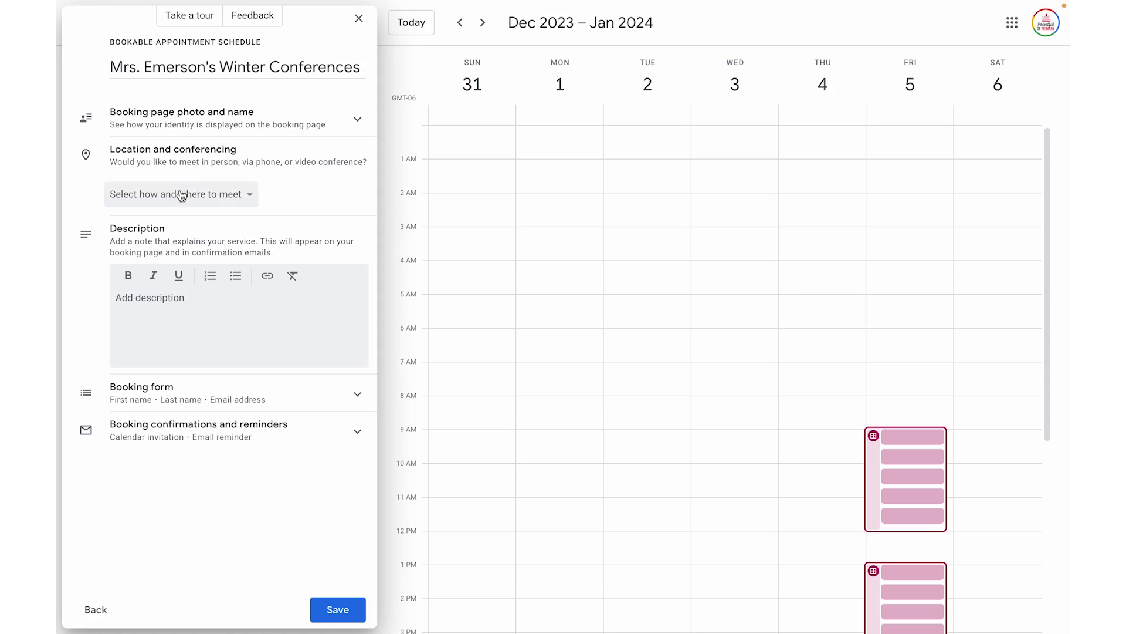
pyautogui.click(182, 194)
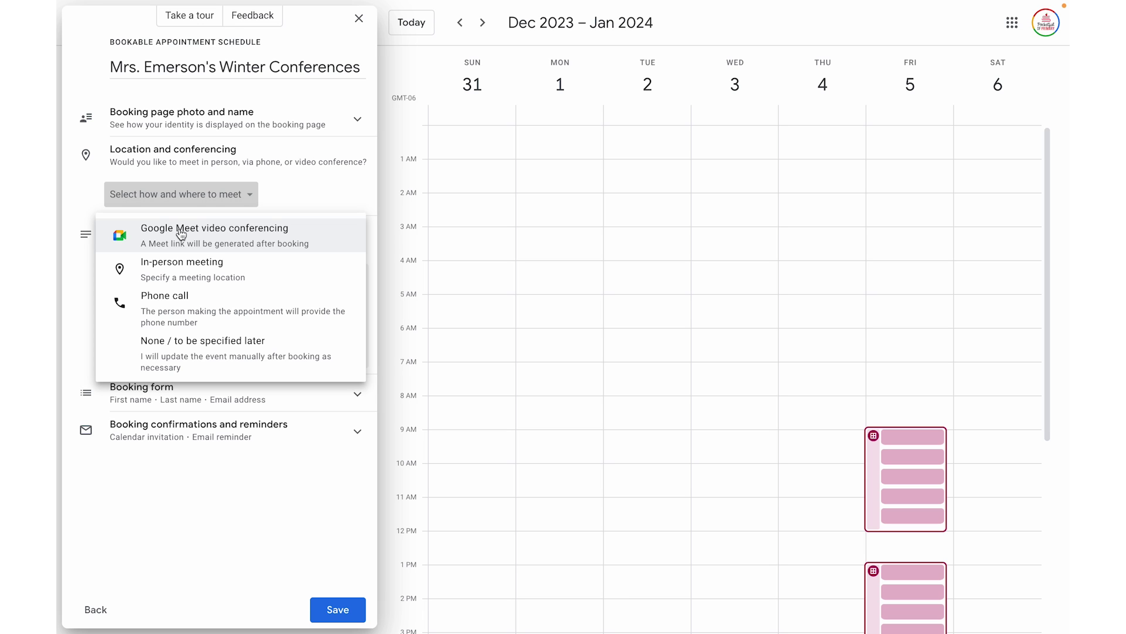
pyautogui.click(182, 271)
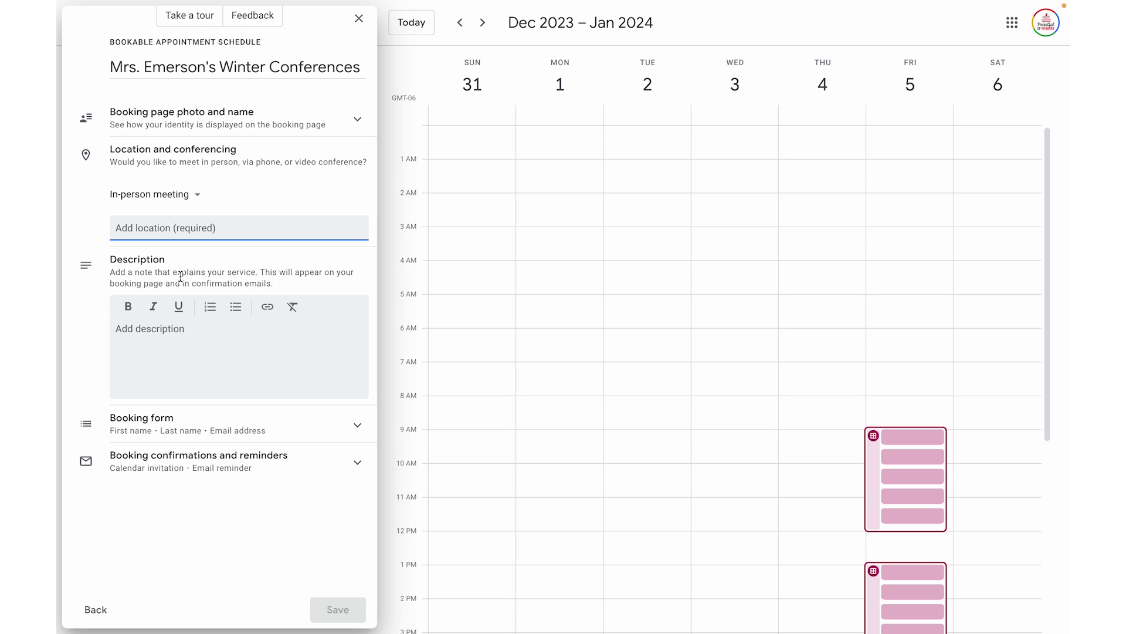
# Set the in-person meeting location to the teacher's classroom with "(Room #123)" after it
pyautogui.write("Mrs. Emerson';s")
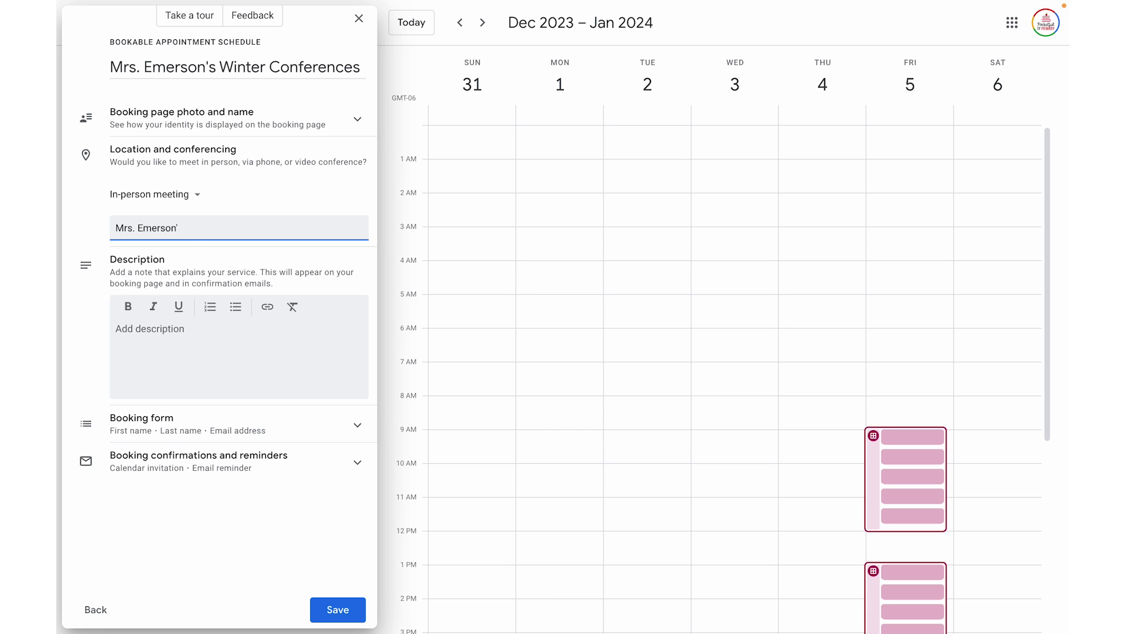
pyautogui.write(' Classroom (Room #123')
# Add a required custom item named "Student Name" to the booking form
pyautogui.click(225, 432)
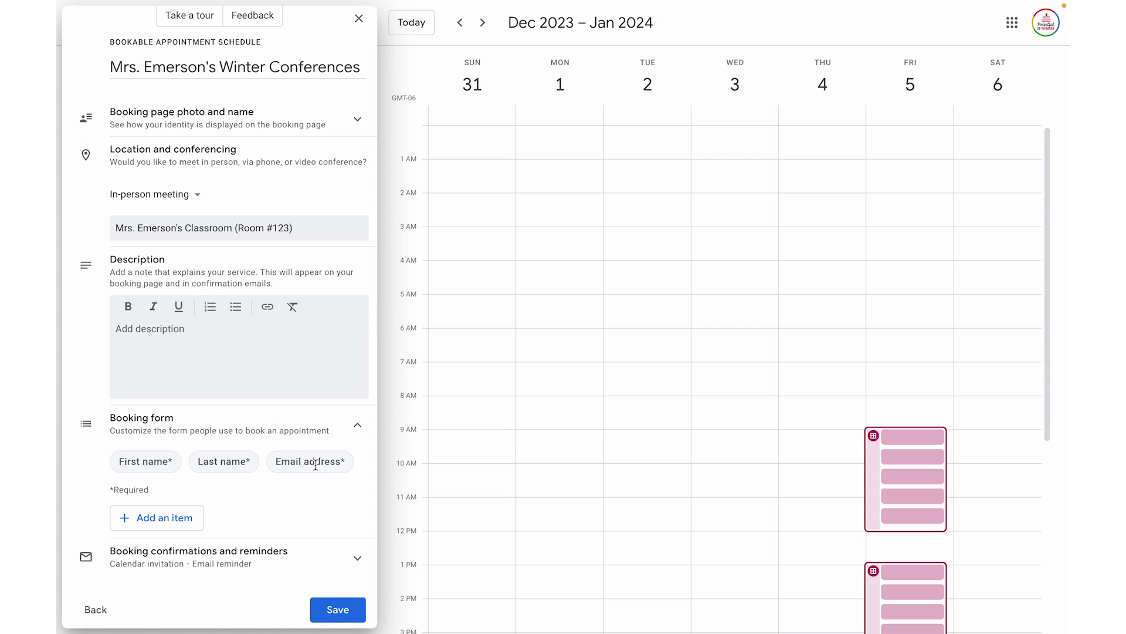
pyautogui.click(188, 522)
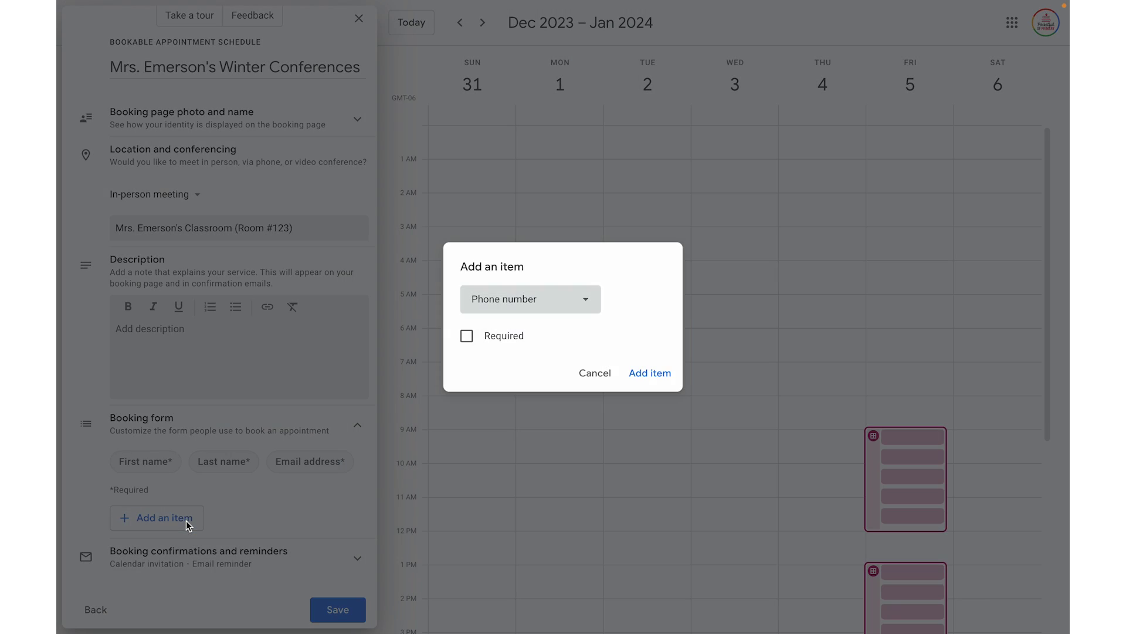
pyautogui.click(559, 311)
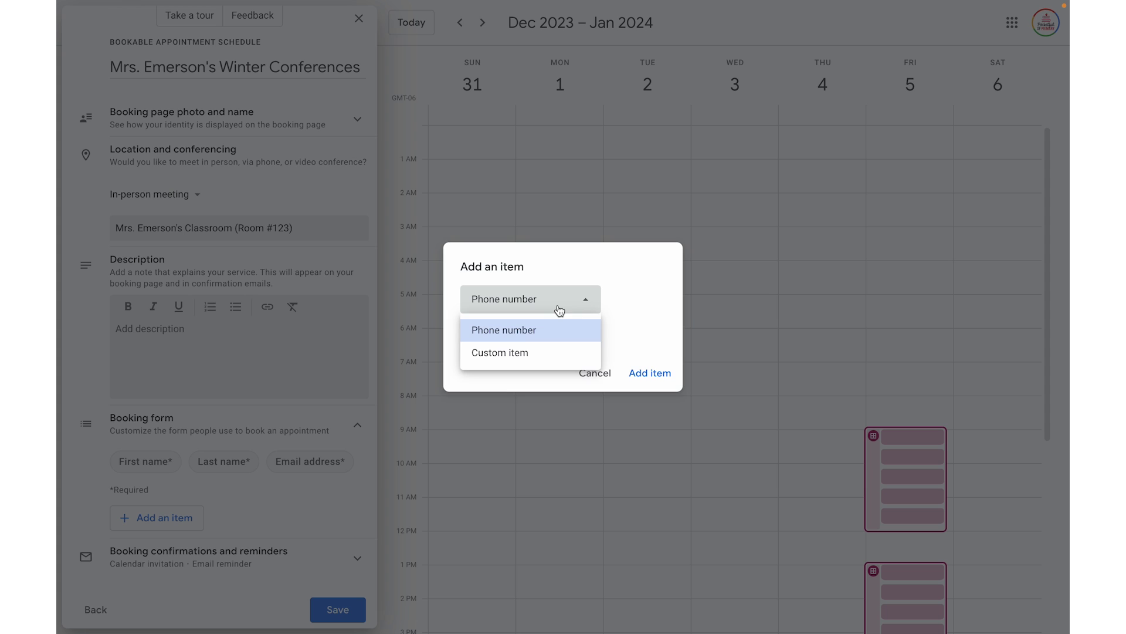
pyautogui.click(508, 352)
pyautogui.click(501, 316)
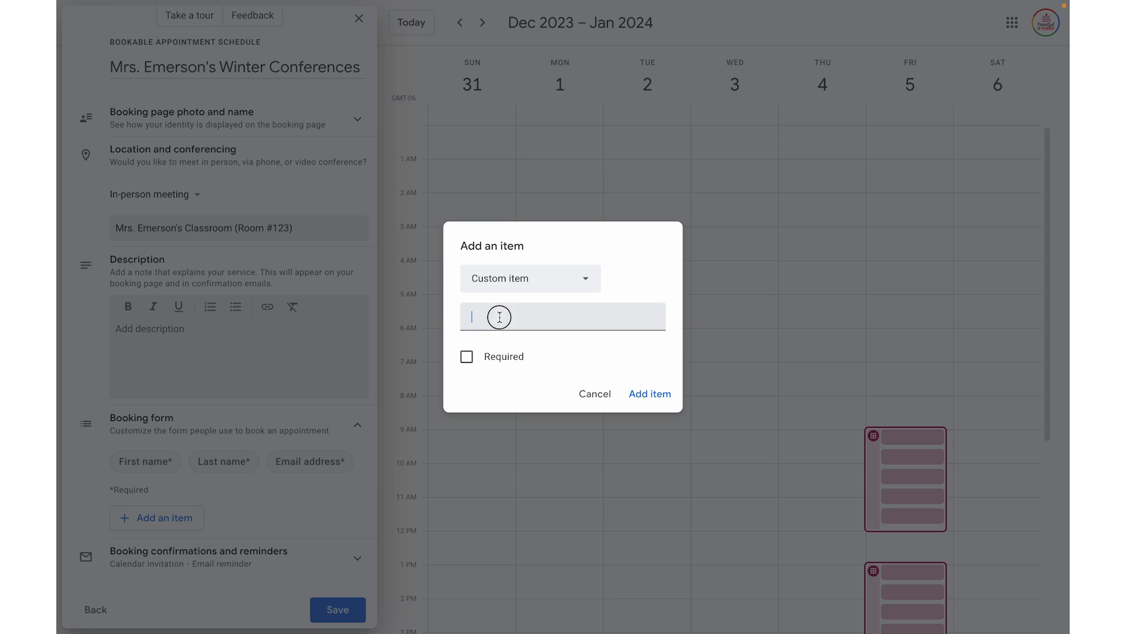
pyautogui.write('Student Name')
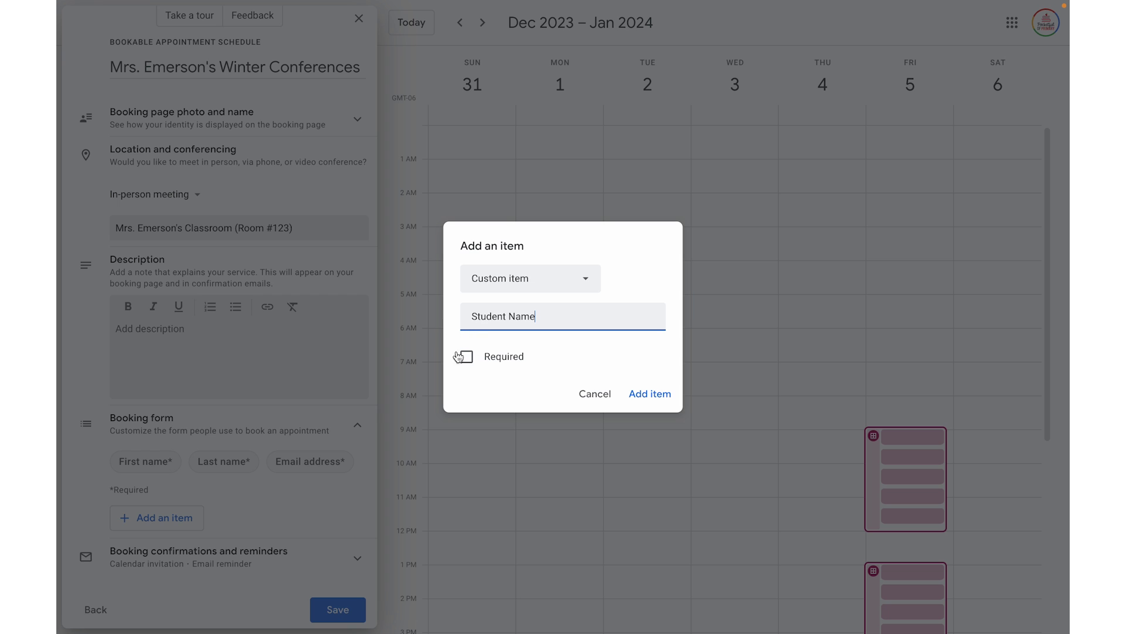
pyautogui.click(464, 358)
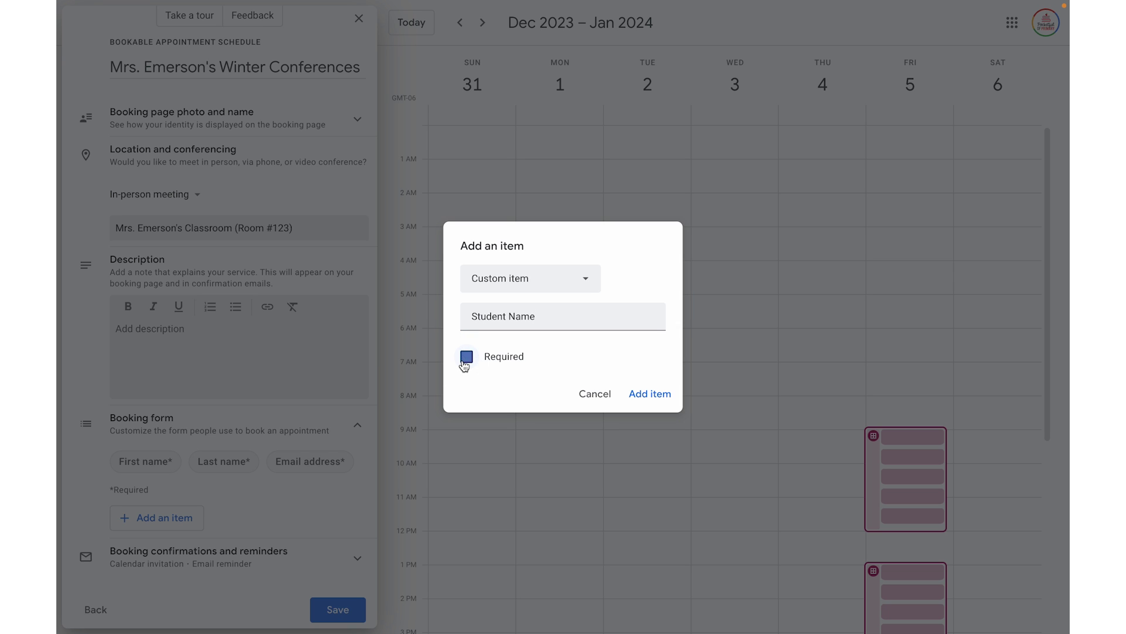
pyautogui.click(650, 395)
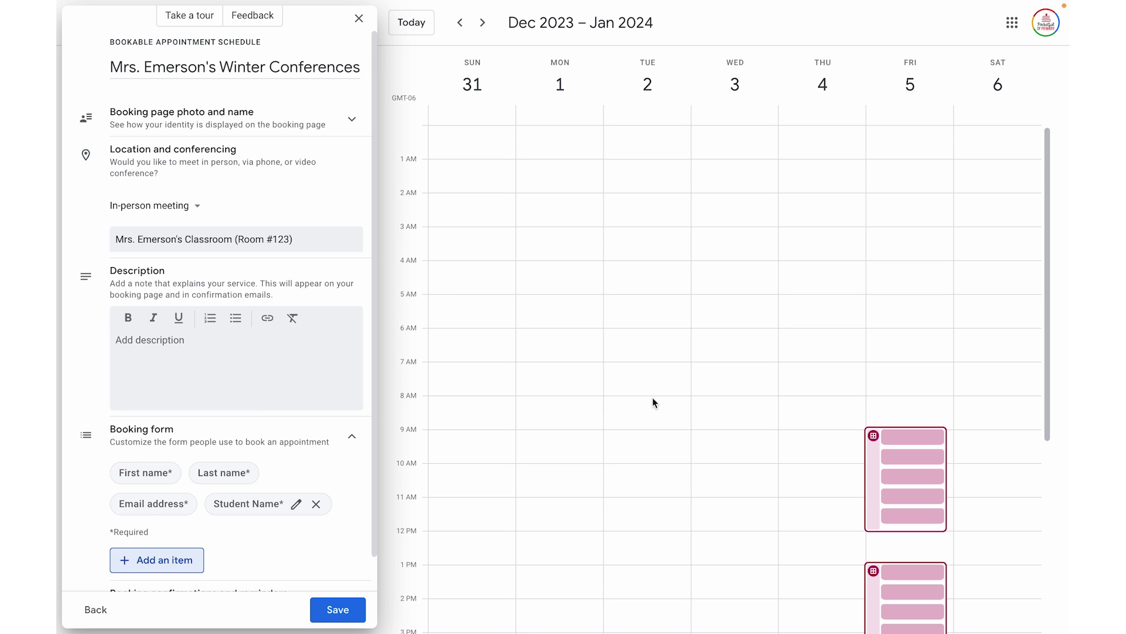
# Review the booking confirmation and reminder settings, then save the appointment schedule
pyautogui.scroll(-2, 348, 418)
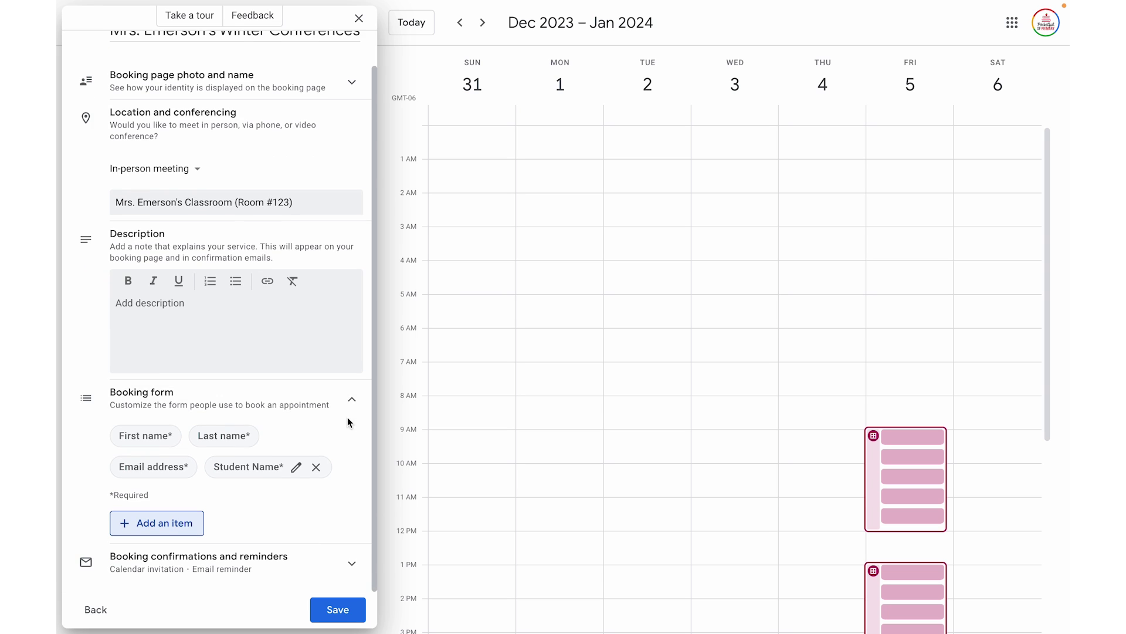
pyautogui.click(244, 564)
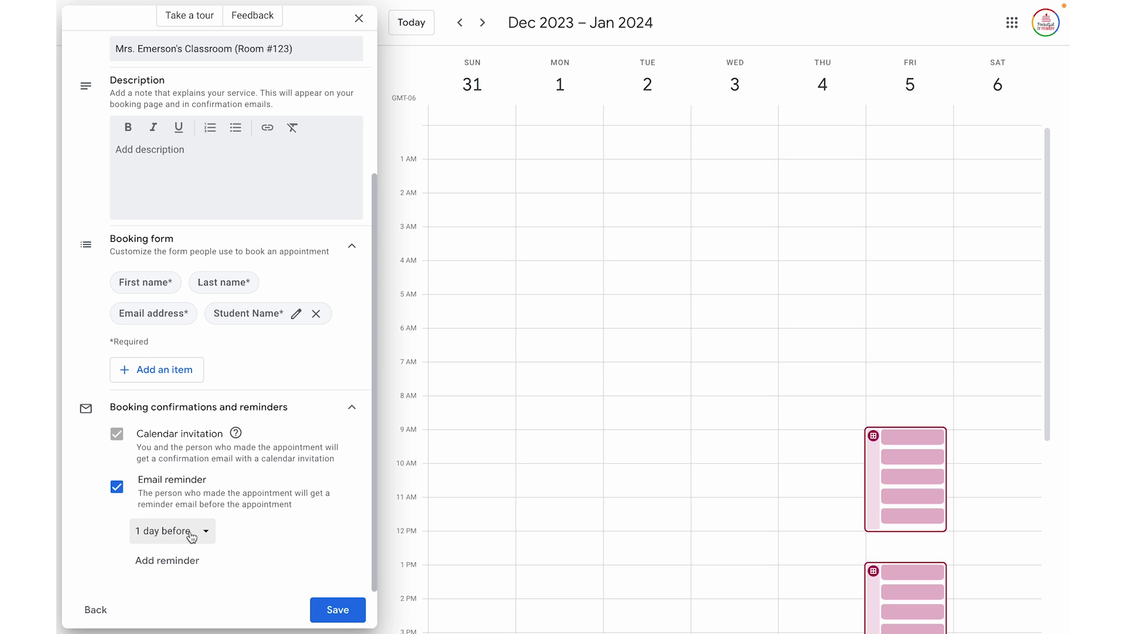
pyautogui.click(354, 617)
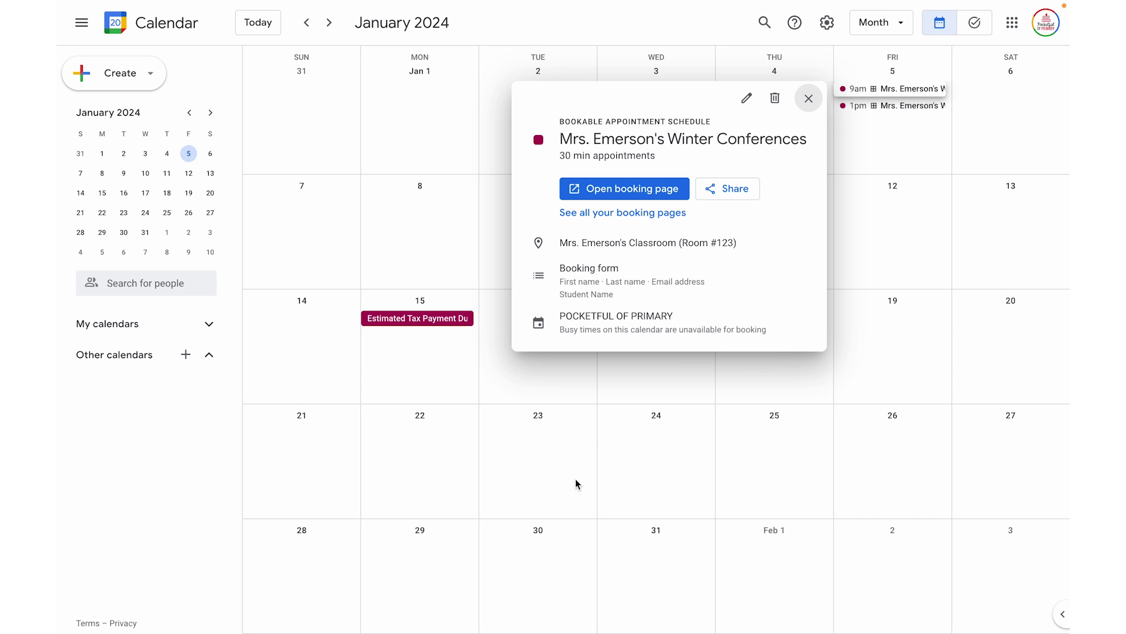
# Open the overview of all booking pages, preview what others see, and check the Winter Conferences page for openings on January 5, 2024
pyautogui.click(747, 98)
pyautogui.click(641, 220)
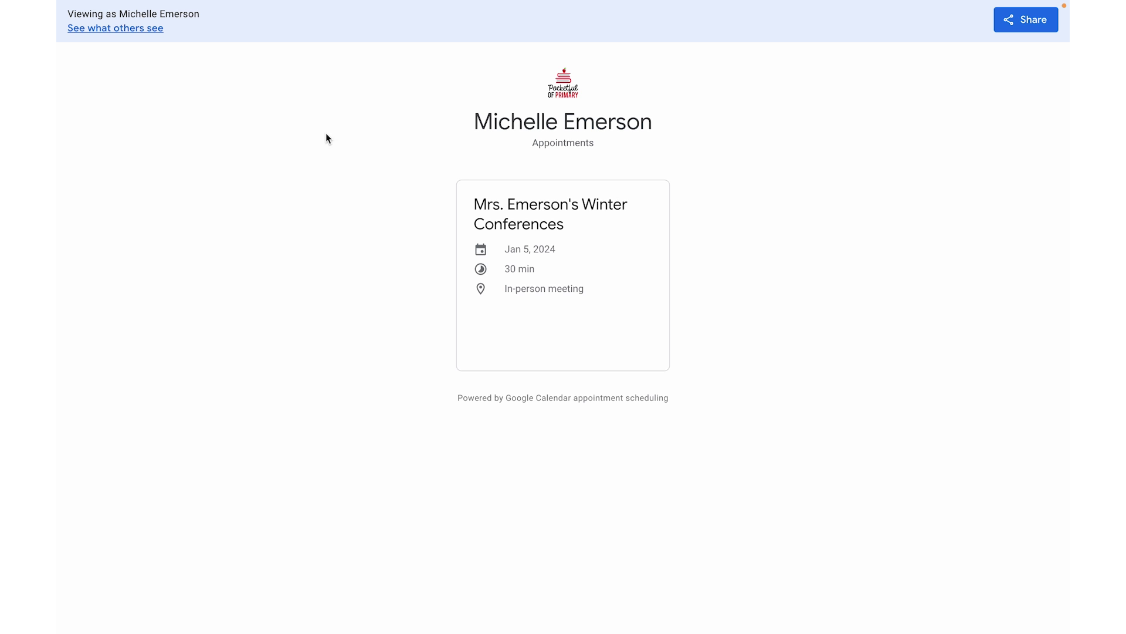
pyautogui.click(142, 31)
pyautogui.click(578, 219)
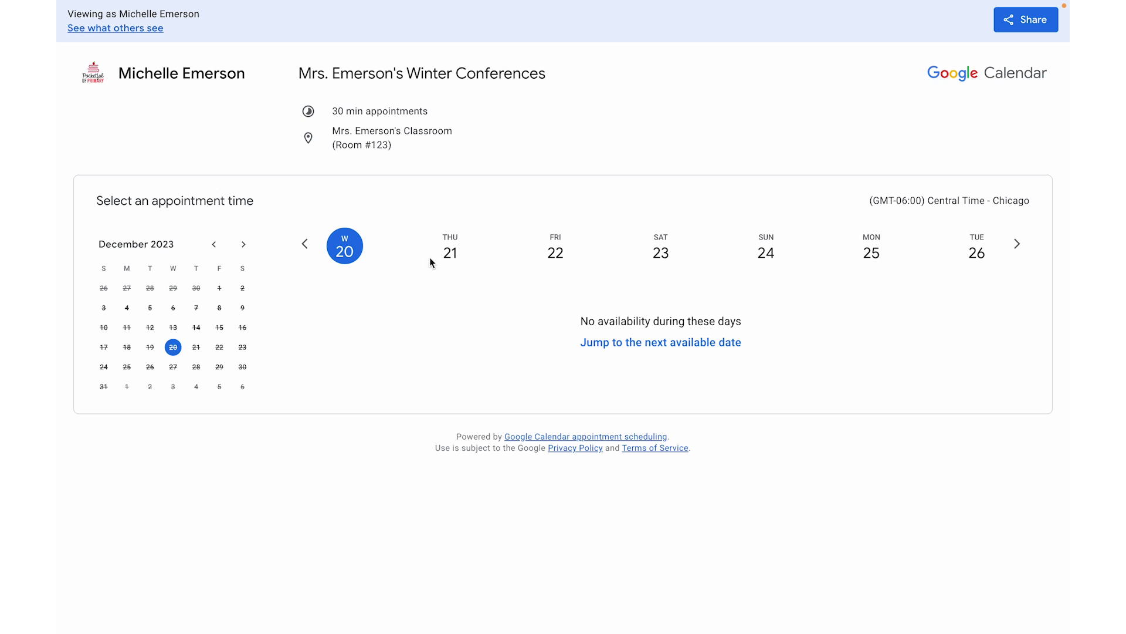
pyautogui.click(244, 244)
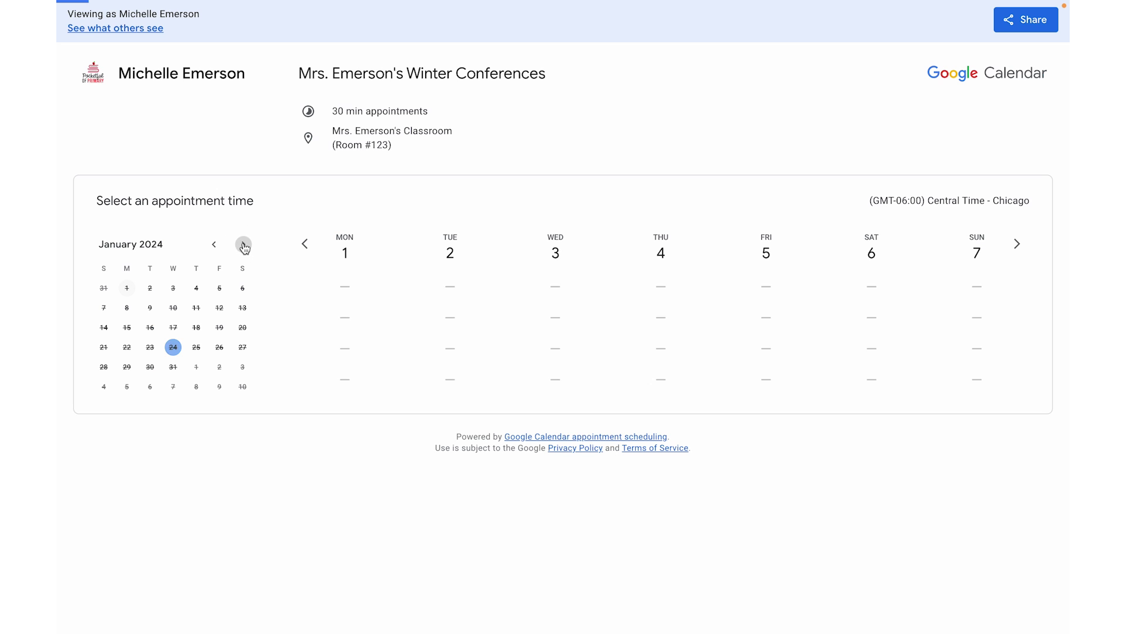
pyautogui.click(220, 289)
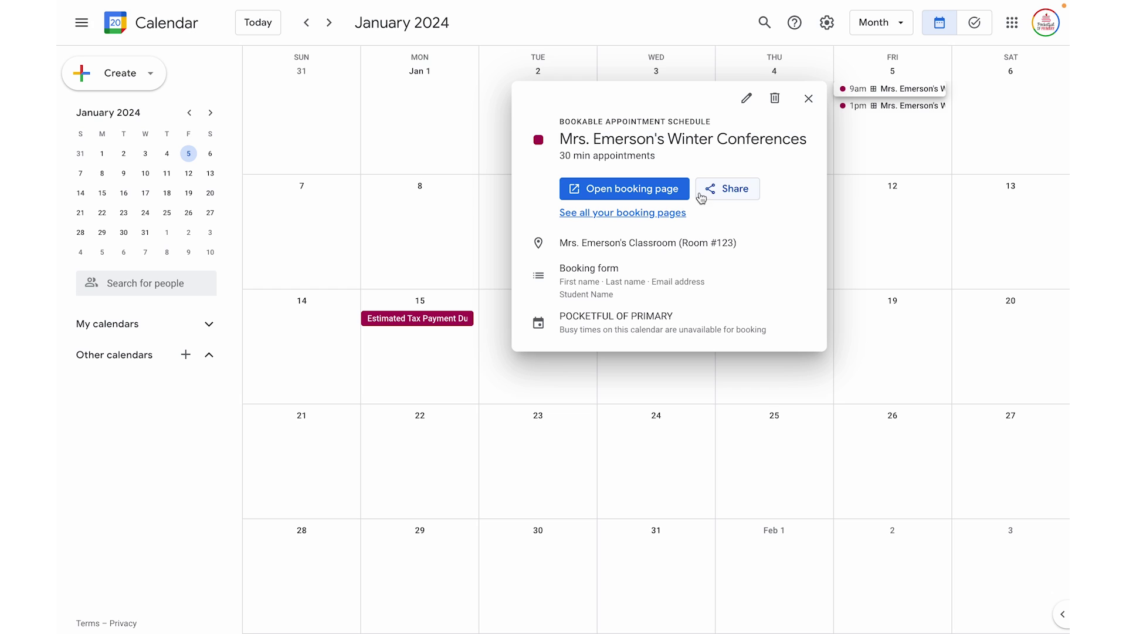
# Open the Winter Conferences schedule for editing and show its scheduling window limits
pyautogui.click(750, 97)
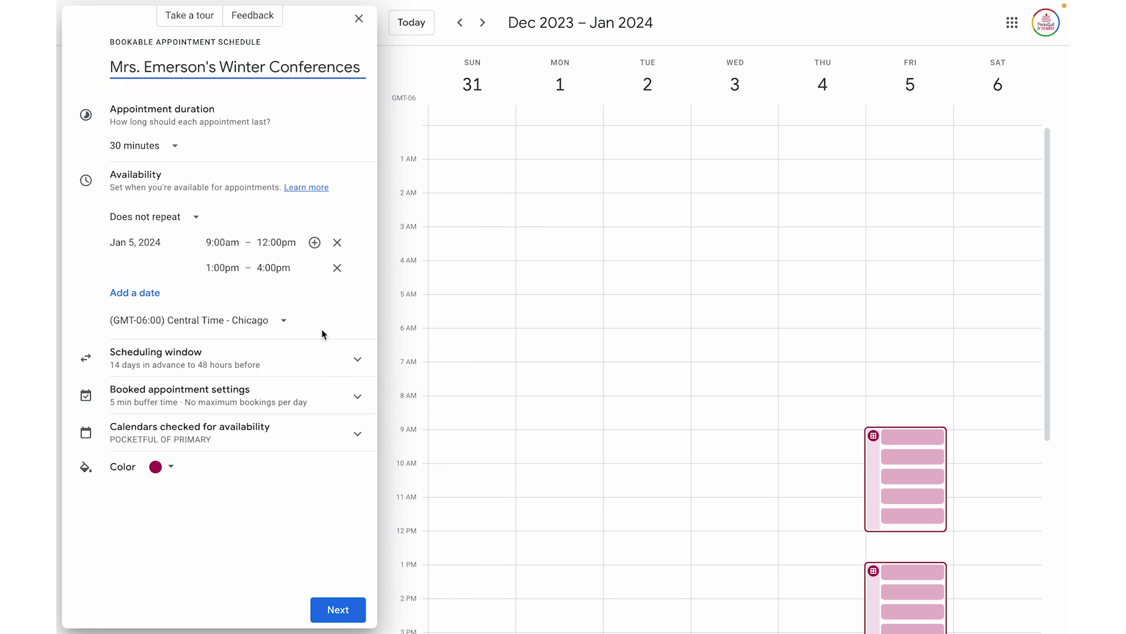
pyautogui.click(313, 360)
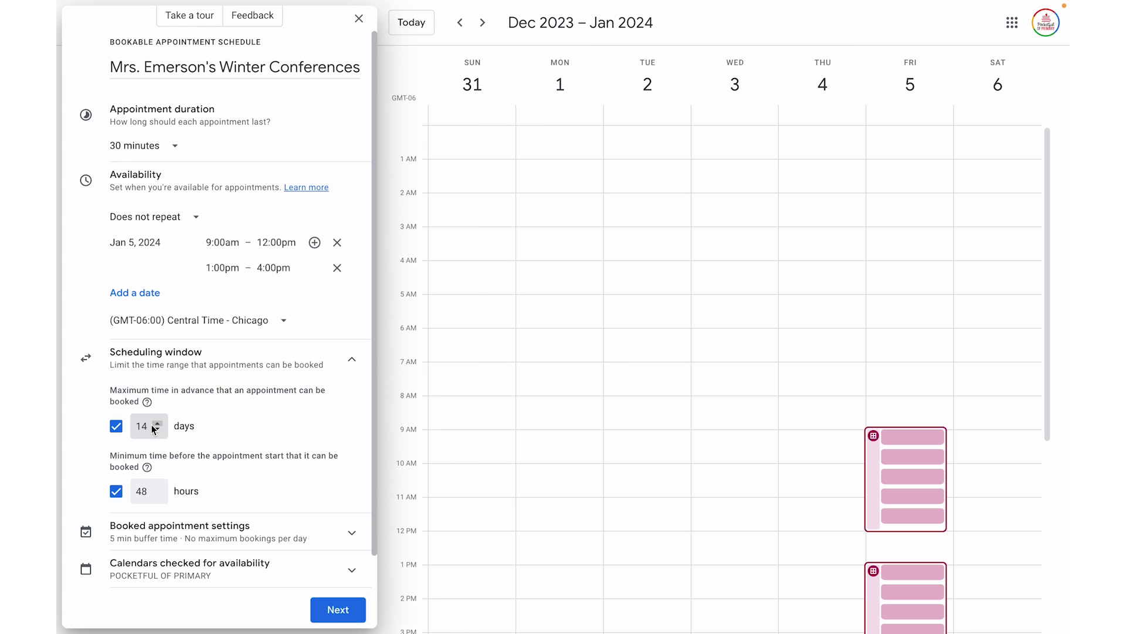
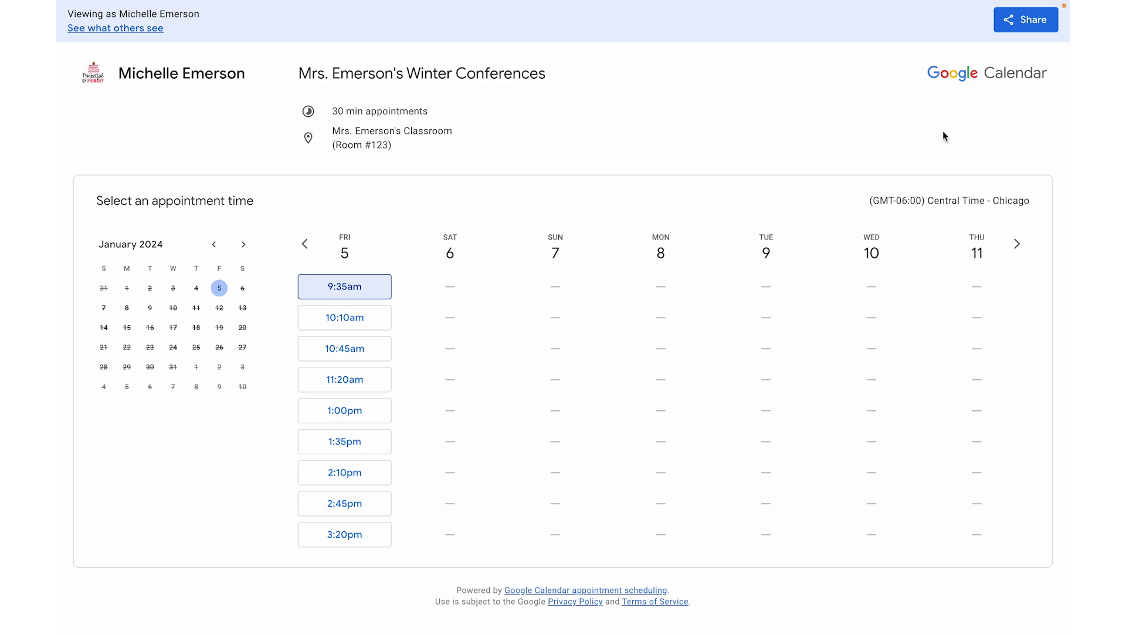
# Compare sharing all appointment schedules with a single booking page, and copy the link to the single Winter Conferences page
pyautogui.click(1025, 24)
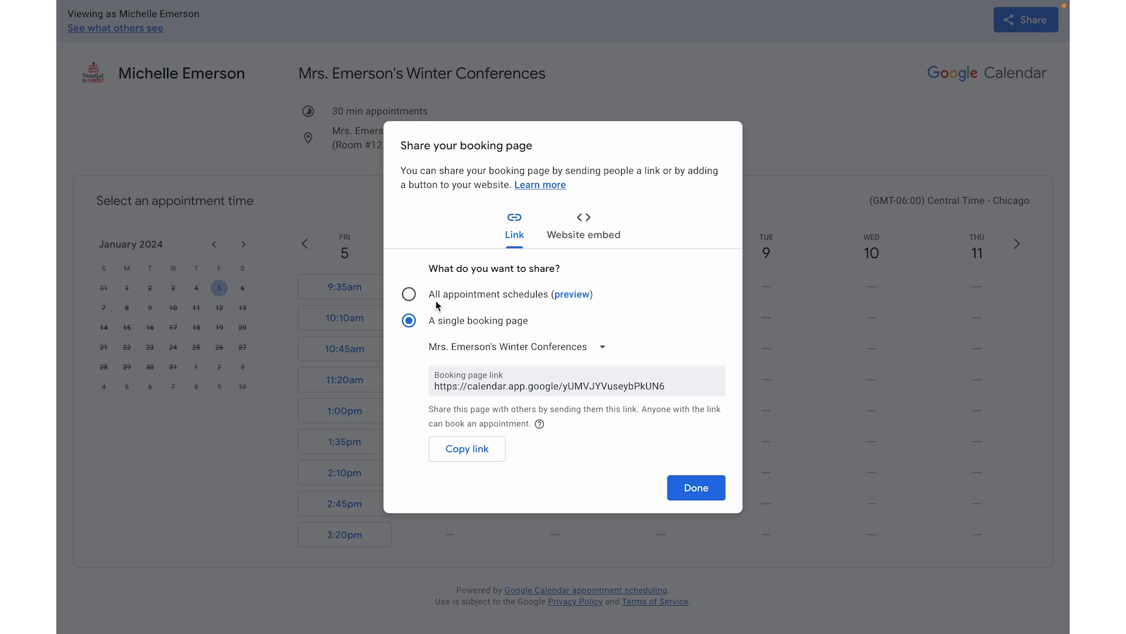
pyautogui.click(417, 297)
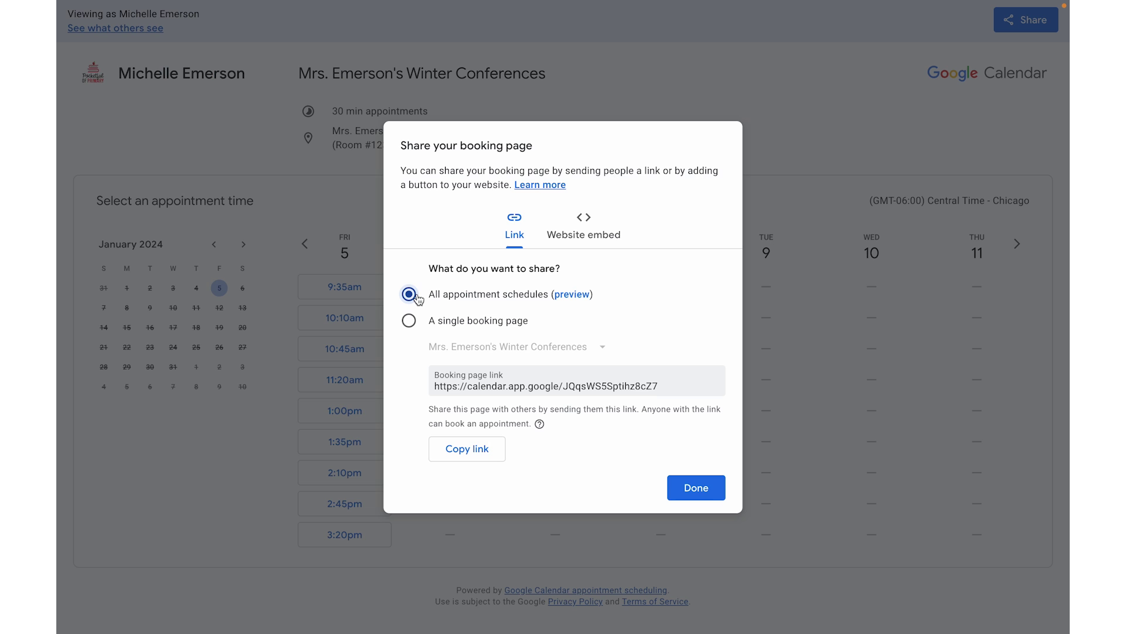
pyautogui.click(407, 323)
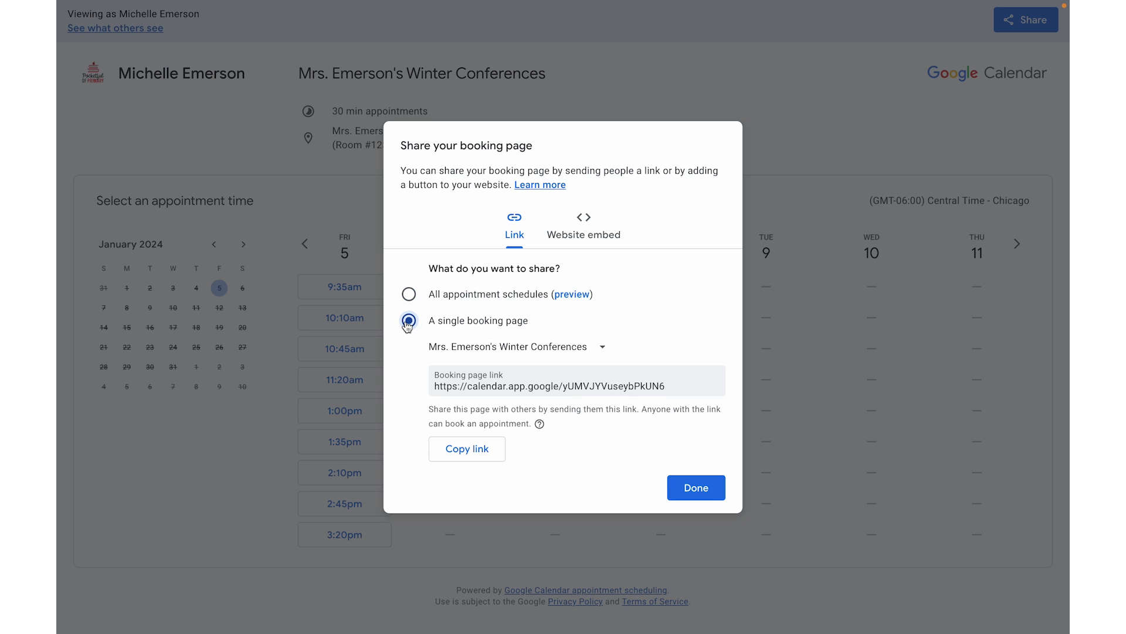
pyautogui.click(523, 347)
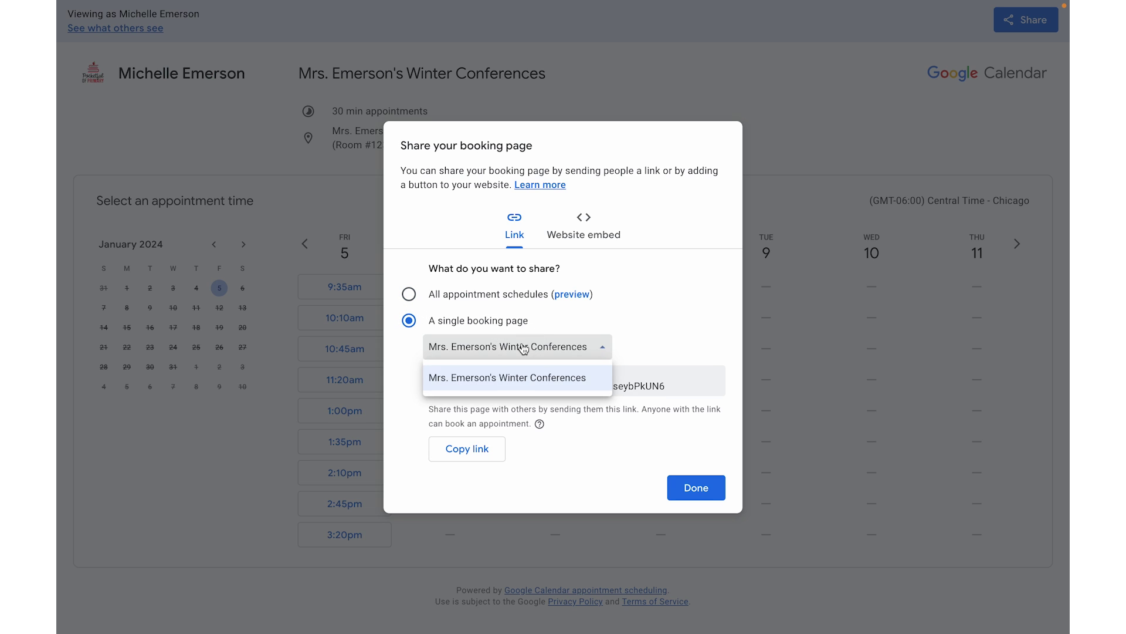
pyautogui.click(530, 360)
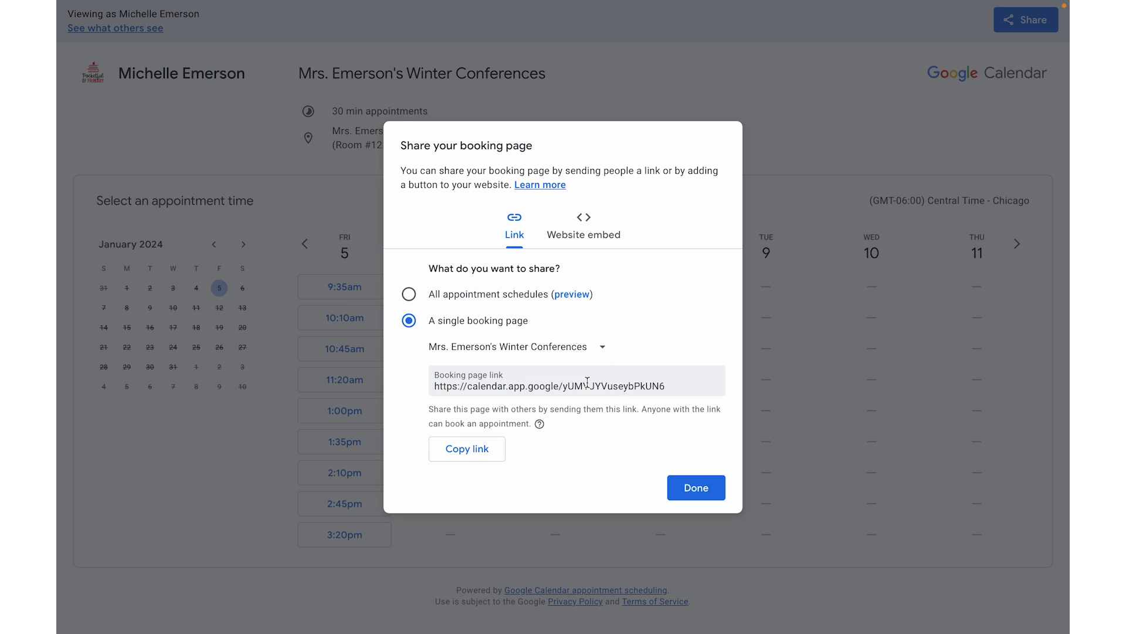
pyautogui.click(464, 450)
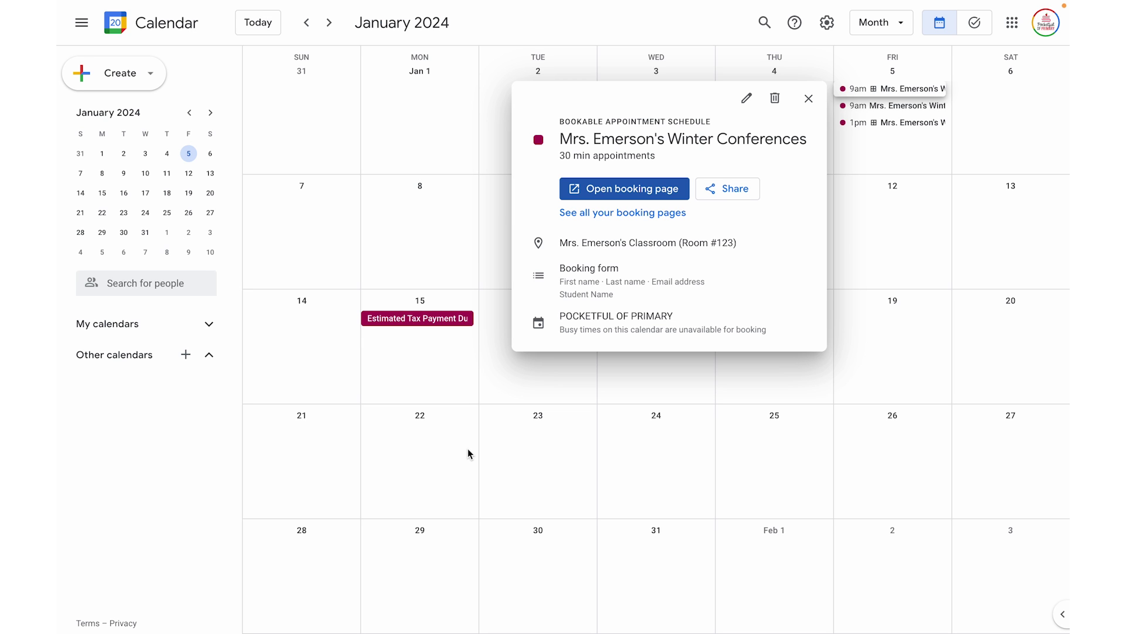
# Open the website embed options for sharing the Winter Conferences booking page from the calendar
pyautogui.click(730, 188)
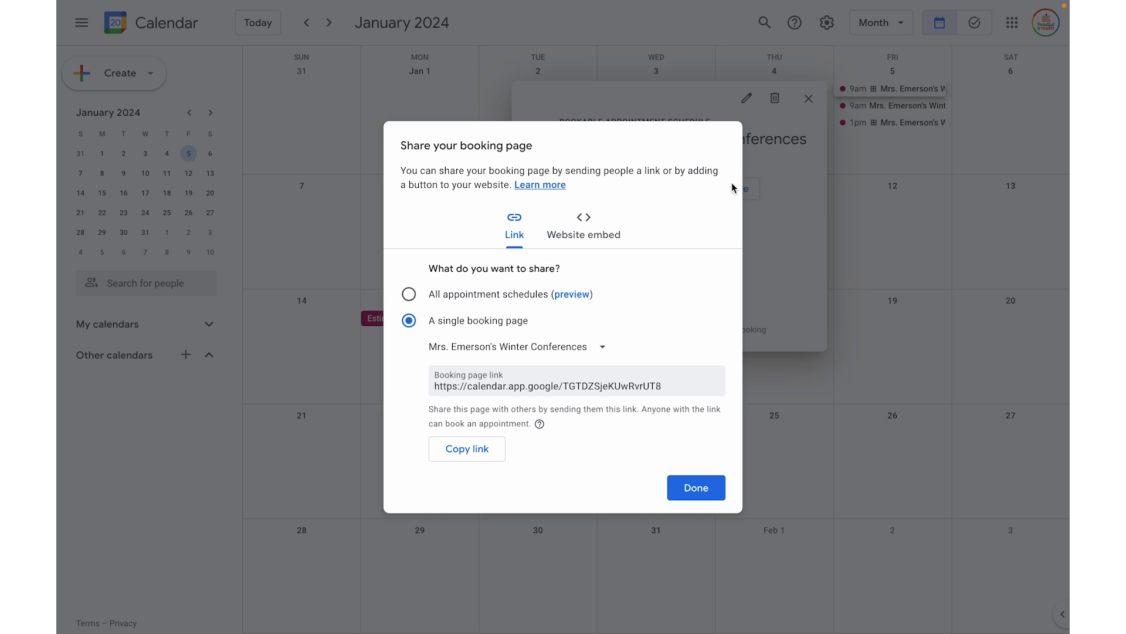
pyautogui.click(576, 233)
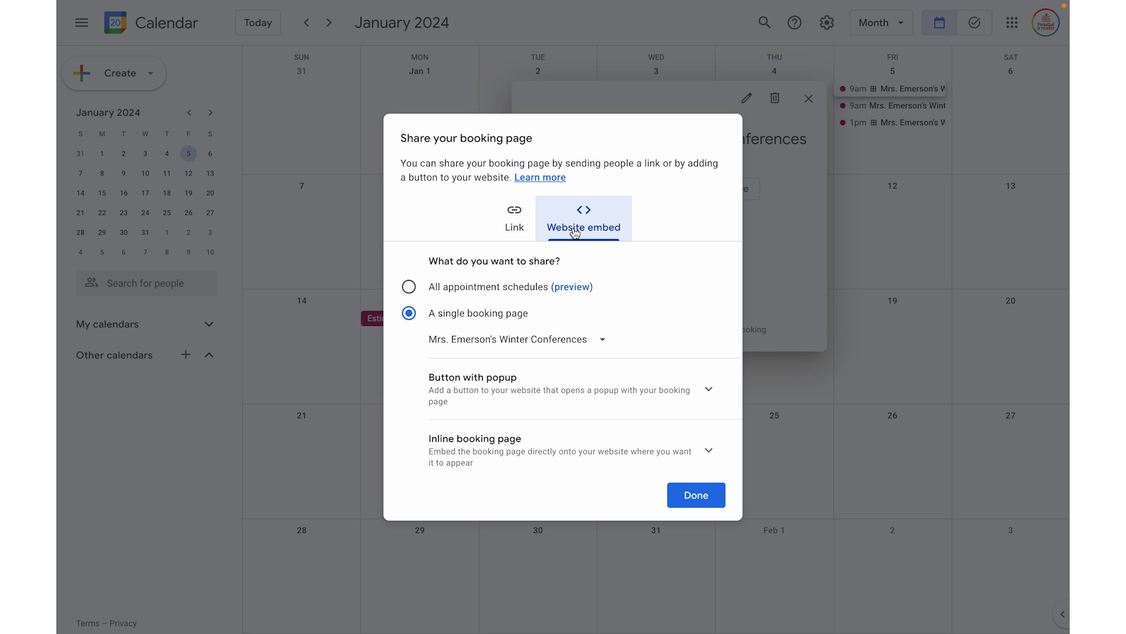